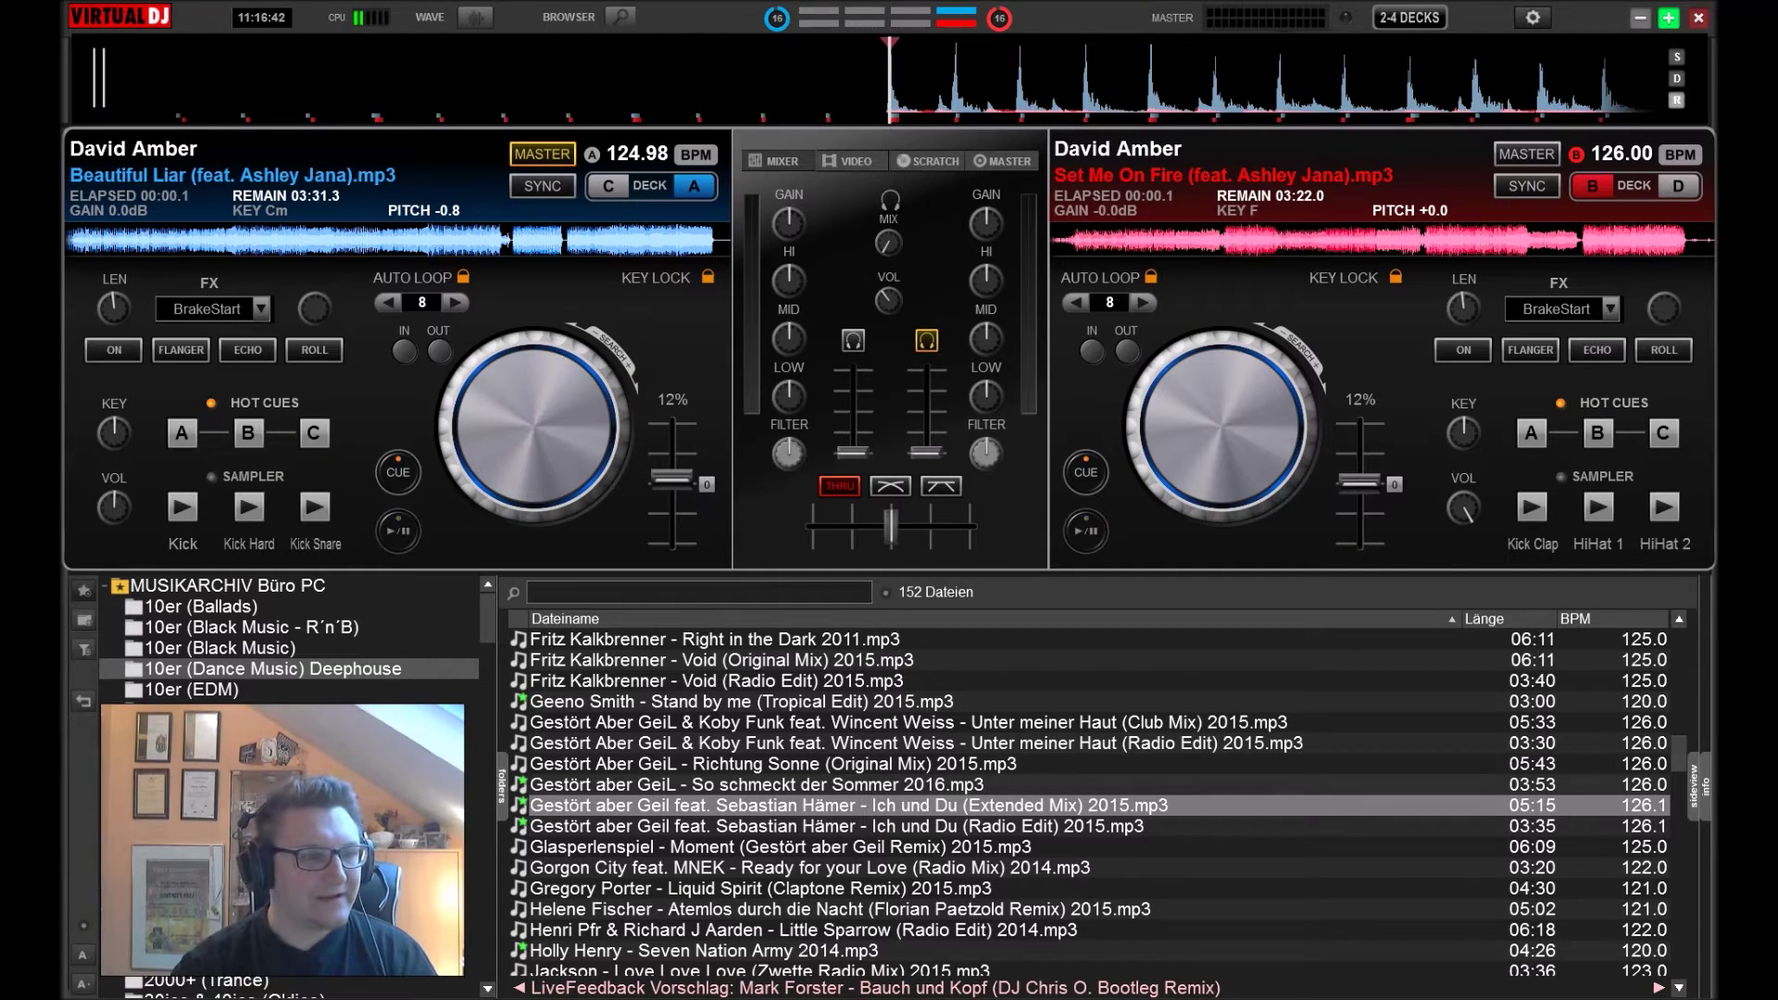
Browse up and down through the tracks in the 10er (Dance Music) Deephouse folder.
{"action": "key", "text": "Down"}
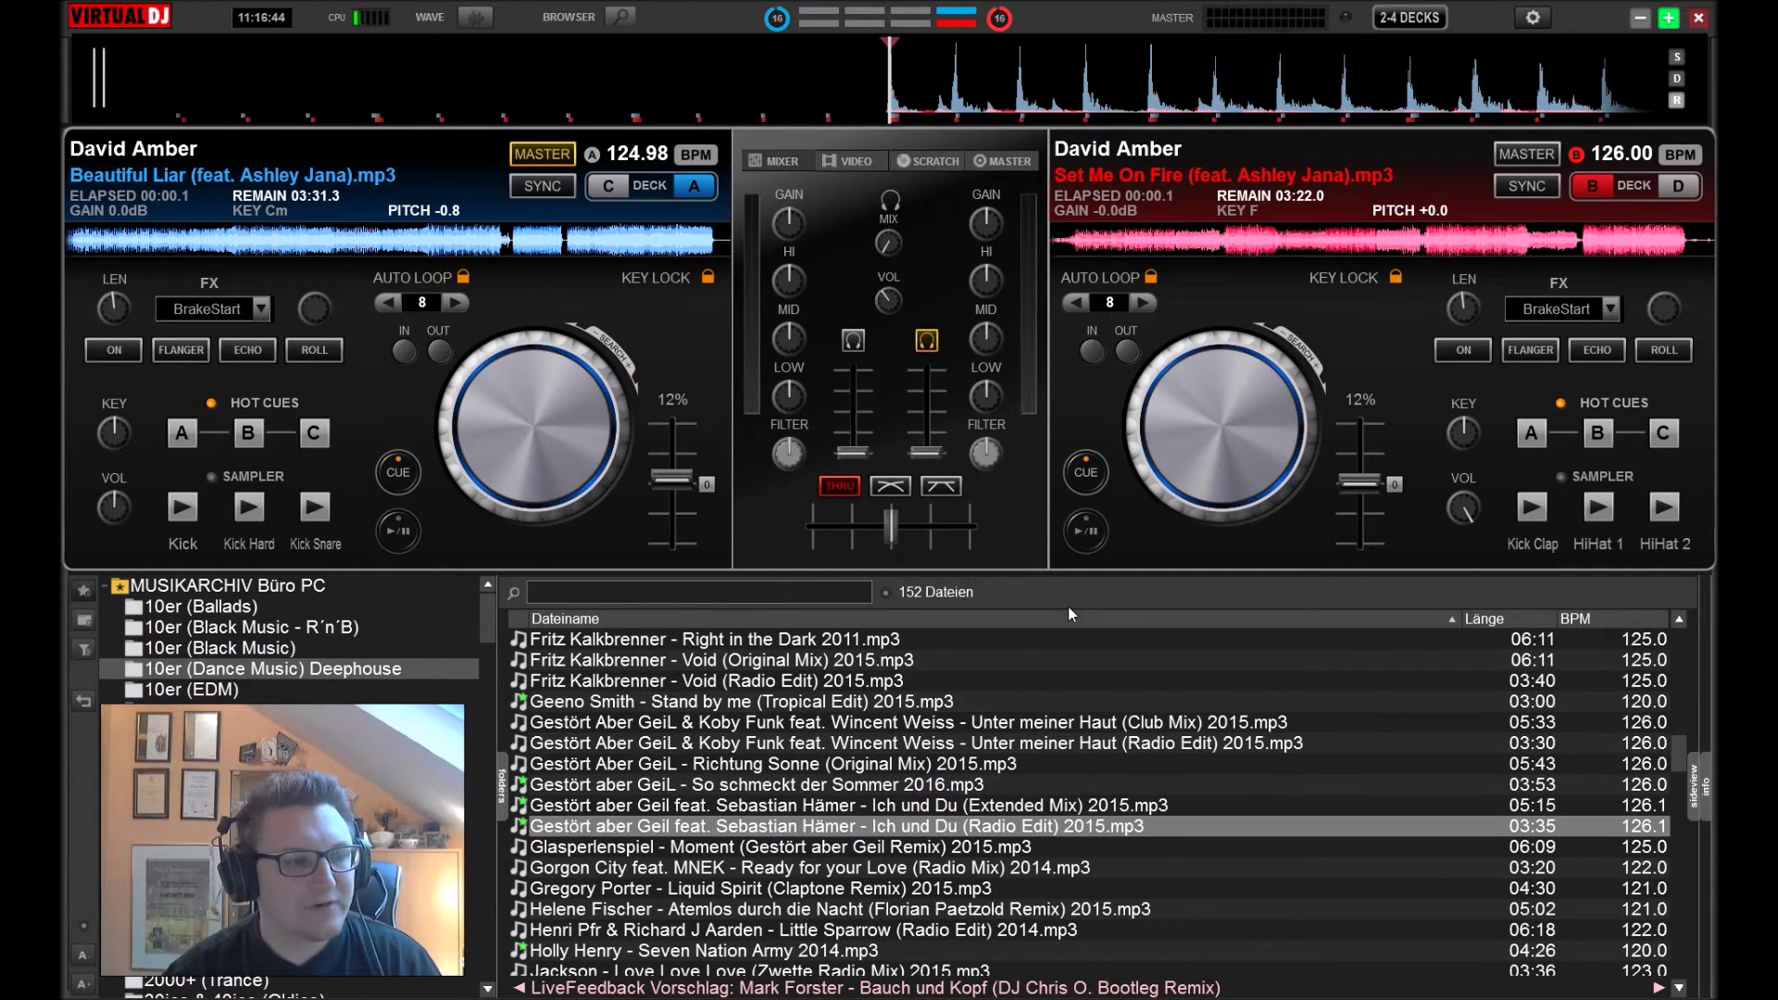
{"action": "key", "text": "Down"}
{"action": "key", "text": "Down"}
{"action": "key", "text": "Down"}
{"action": "key", "text": "Down"}
{"action": "key", "text": "Down"}
{"action": "key", "text": "Down"}
{"action": "key", "text": "Down"}
{"action": "key", "text": "Down"}
{"action": "key", "text": "Down"}
{"action": "key", "text": "Down"}
{"action": "key", "text": "Down"}
{"action": "key", "text": "Down"}
{"action": "key", "text": "Down"}
{"action": "key", "text": "Down"}
{"action": "key", "text": "Down"}
{"action": "key", "text": "Down"}
{"action": "key", "text": "Down"}
{"action": "key", "text": "Down"}
{"action": "key", "text": "Down"}
{"action": "key", "text": "Down"}
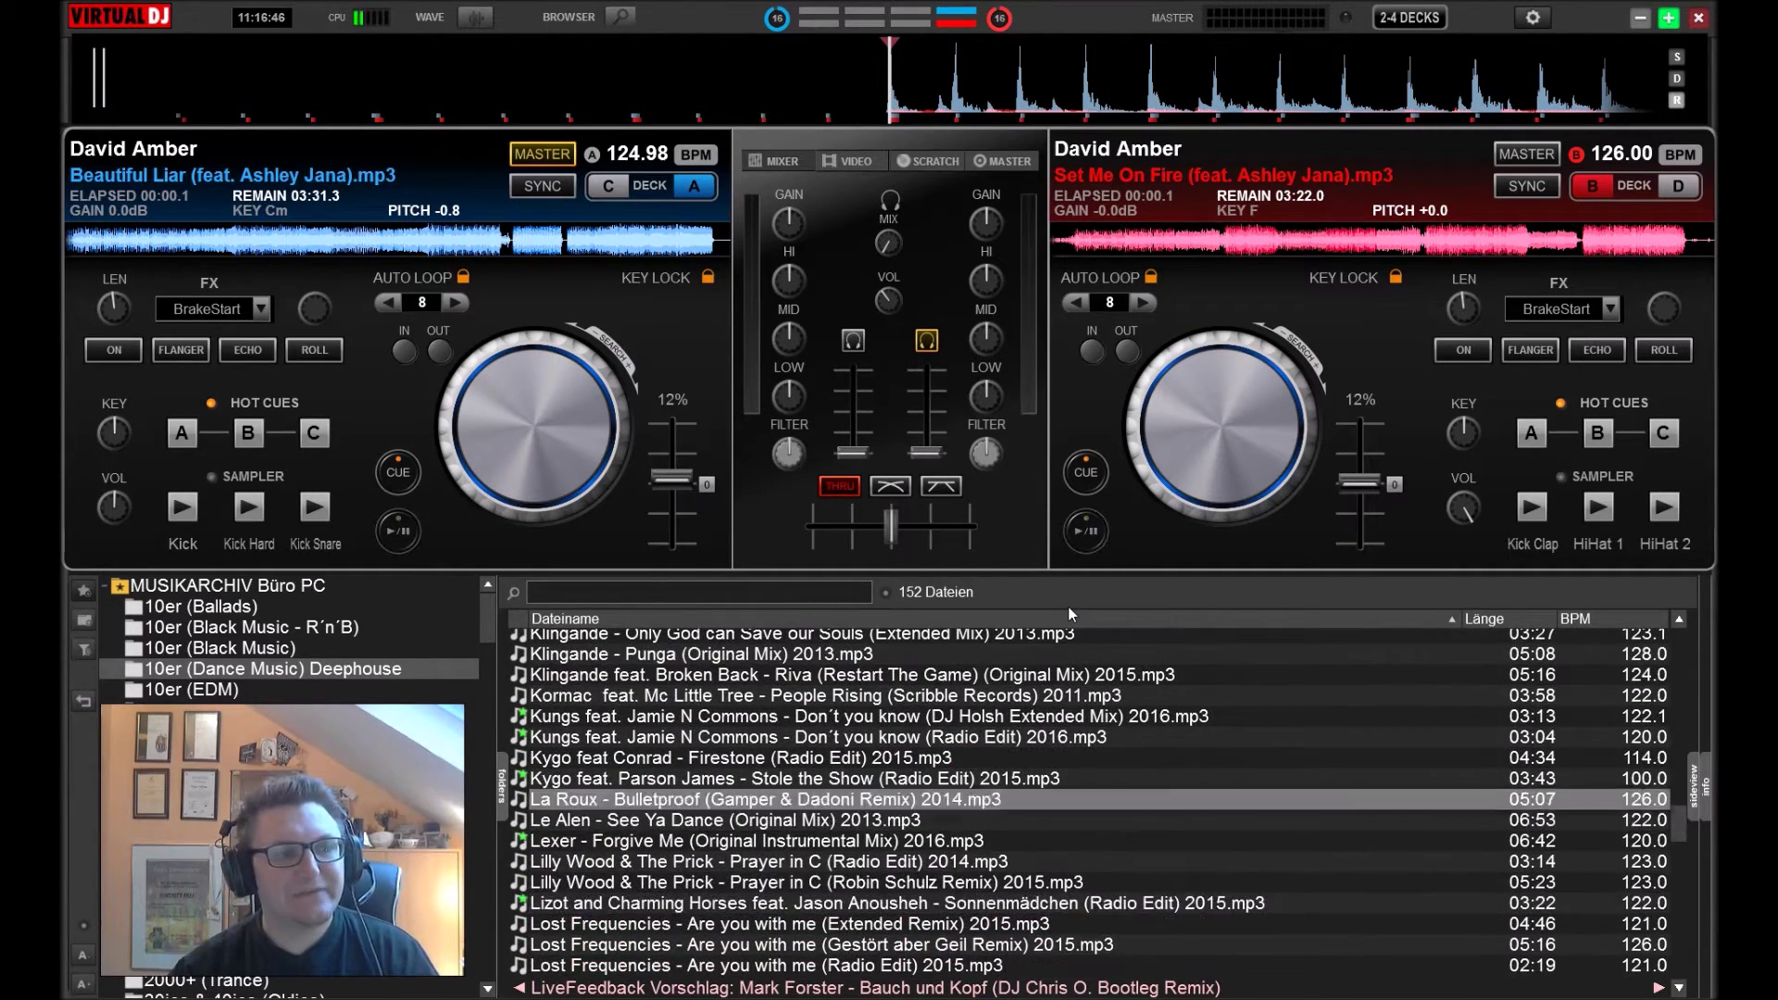
{"action": "key", "text": "Up"}
{"action": "key", "text": "Up"}
{"action": "key", "text": "Up"}
{"action": "key", "text": "Up"}
{"action": "key", "text": "Up"}
{"action": "key", "text": "Up"}
{"action": "key", "text": "Up"}
{"action": "key", "text": "Up"}
{"action": "key", "text": "Up"}
{"action": "key", "text": "Up"}
{"action": "key", "text": "Up"}
{"action": "key", "text": "Up"}
{"action": "key", "text": "Up"}
{"action": "key", "text": "Up"}
{"action": "key", "text": "Up"}
{"action": "key", "text": "Up"}
{"action": "key", "text": "Up"}
{"action": "key", "text": "Up"}
{"action": "key", "text": "Up"}
{"action": "key", "text": "Up"}
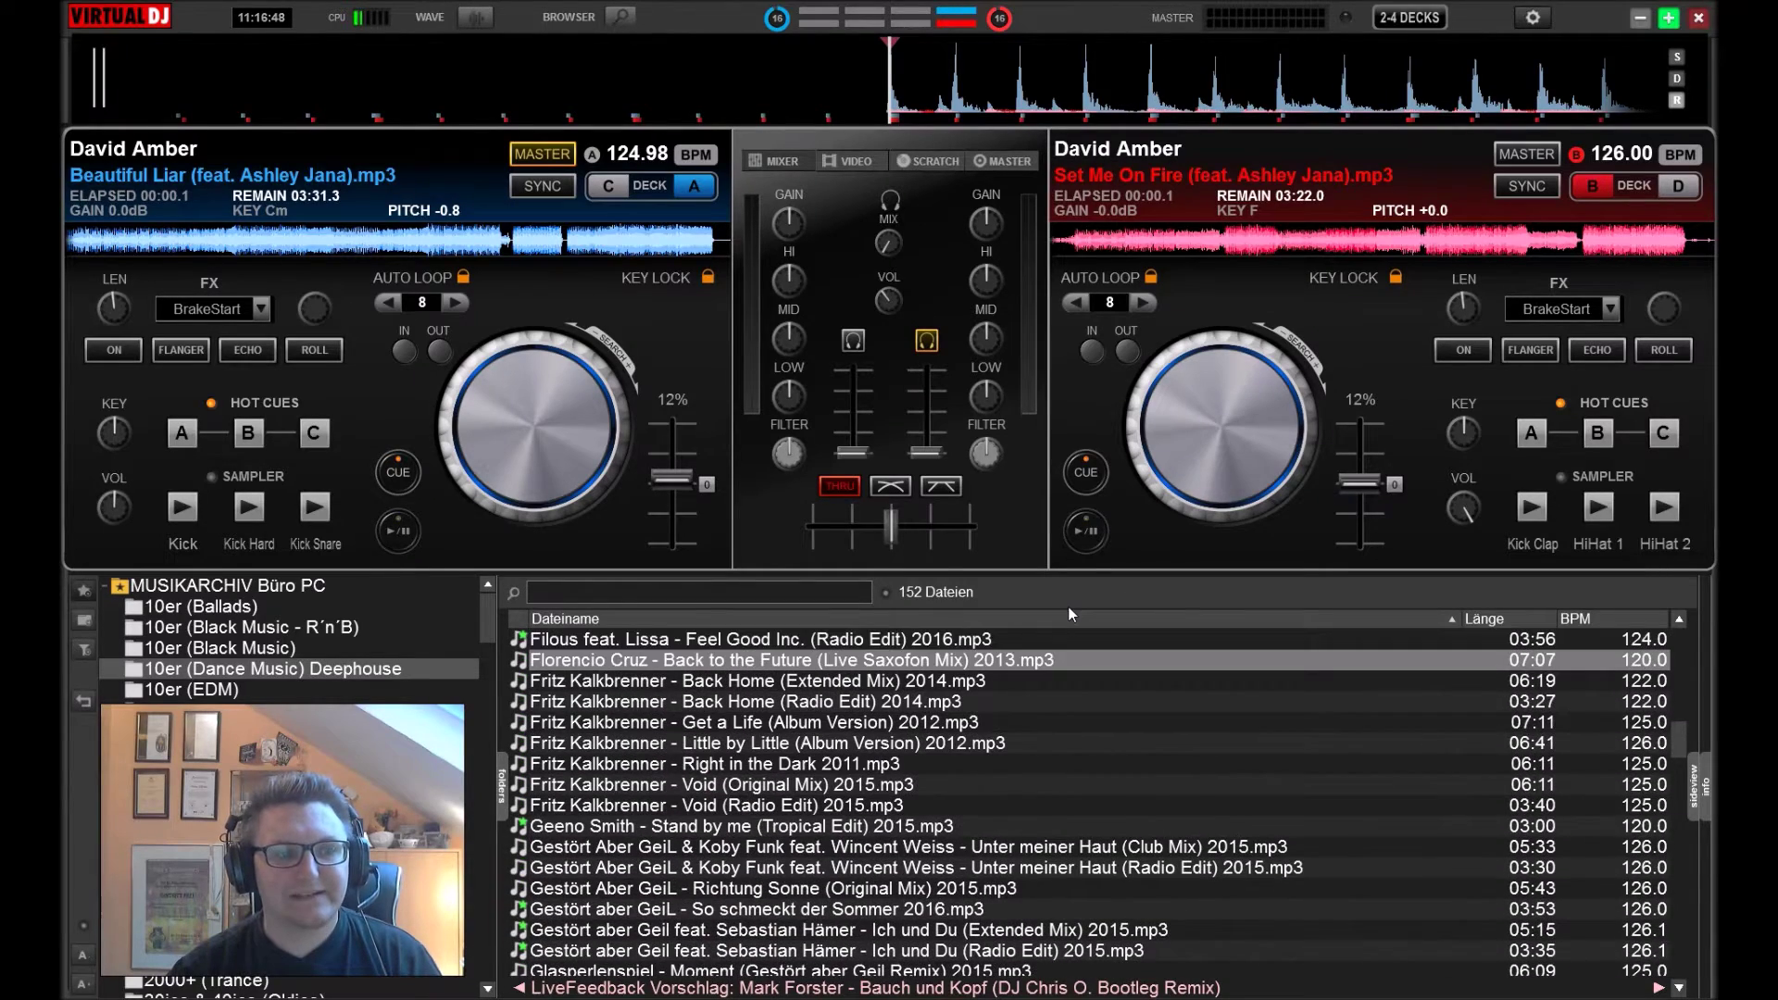
{"action": "key", "text": "Down"}
{"action": "key", "text": "Down"}
{"action": "key", "text": "Down"}
{"action": "key", "text": "Down"}
{"action": "key", "text": "Down"}
{"action": "key", "text": "Down"}
{"action": "key", "text": "Down"}
{"action": "key", "text": "Down"}
{"action": "key", "text": "Down"}
{"action": "key", "text": "Down"}
{"action": "key", "text": "Down"}
{"action": "key", "text": "Down"}
{"action": "key", "text": "Down"}
{"action": "key", "text": "Down"}
{"action": "key", "text": "Down"}
{"action": "key", "text": "Down"}
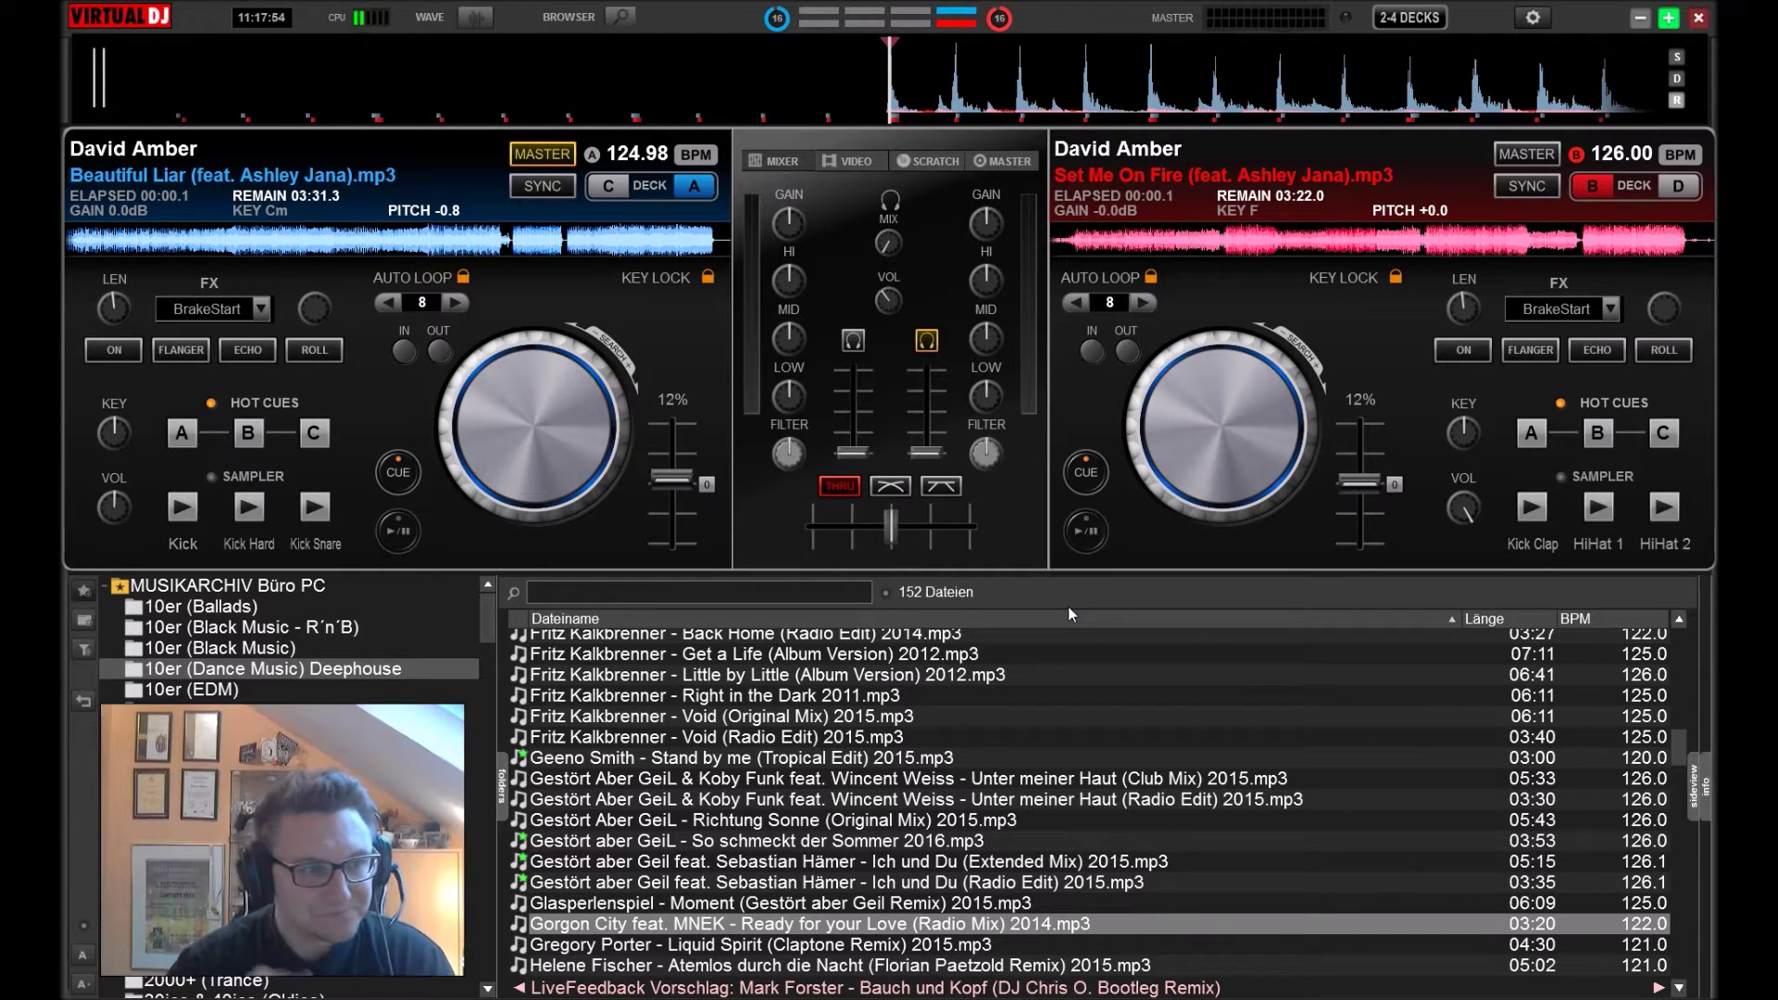
Play "Set Me On Fire" on deck B, turn off its headphone cue and vary its channel volume, ending near maximum.
{"action": "left_click", "coordinate": [1086, 531]}
{"action": "left_click_drag", "start_coordinate": [924, 456], "coordinate": [926, 369]}
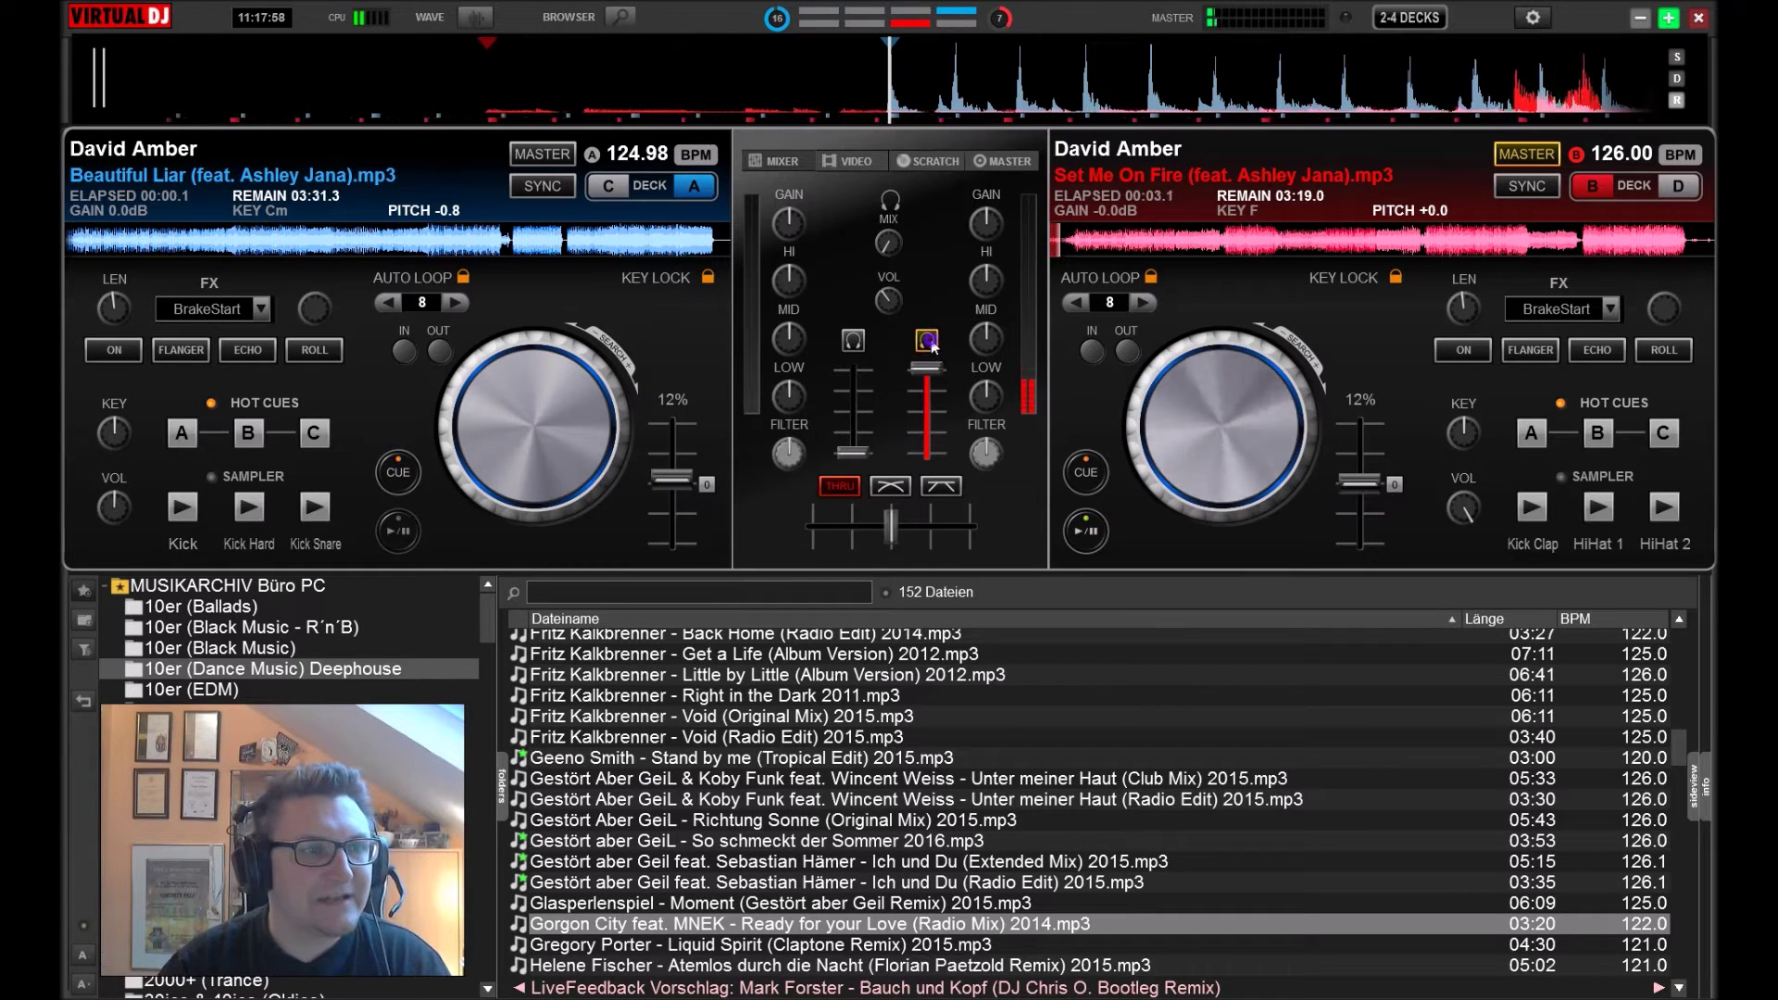
{"action": "left_click_drag", "start_coordinate": [926, 371], "coordinate": [931, 435]}
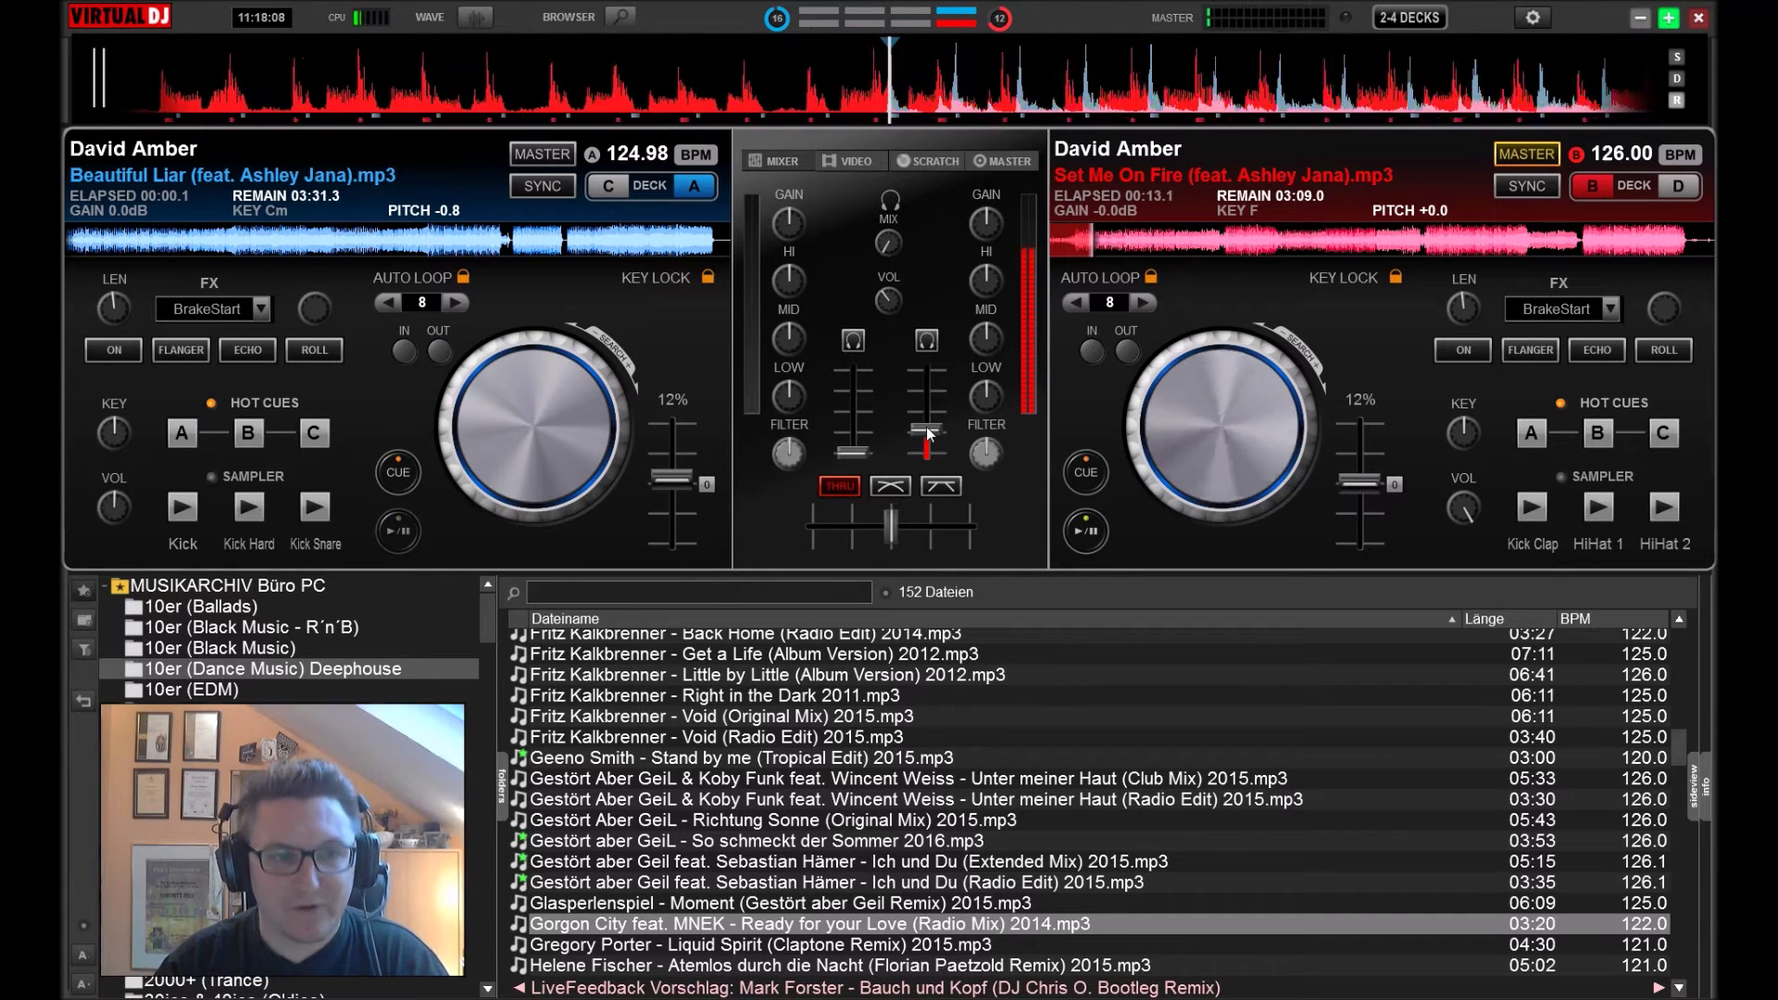
{"action": "left_click_drag", "start_coordinate": [929, 433], "coordinate": [924, 375]}
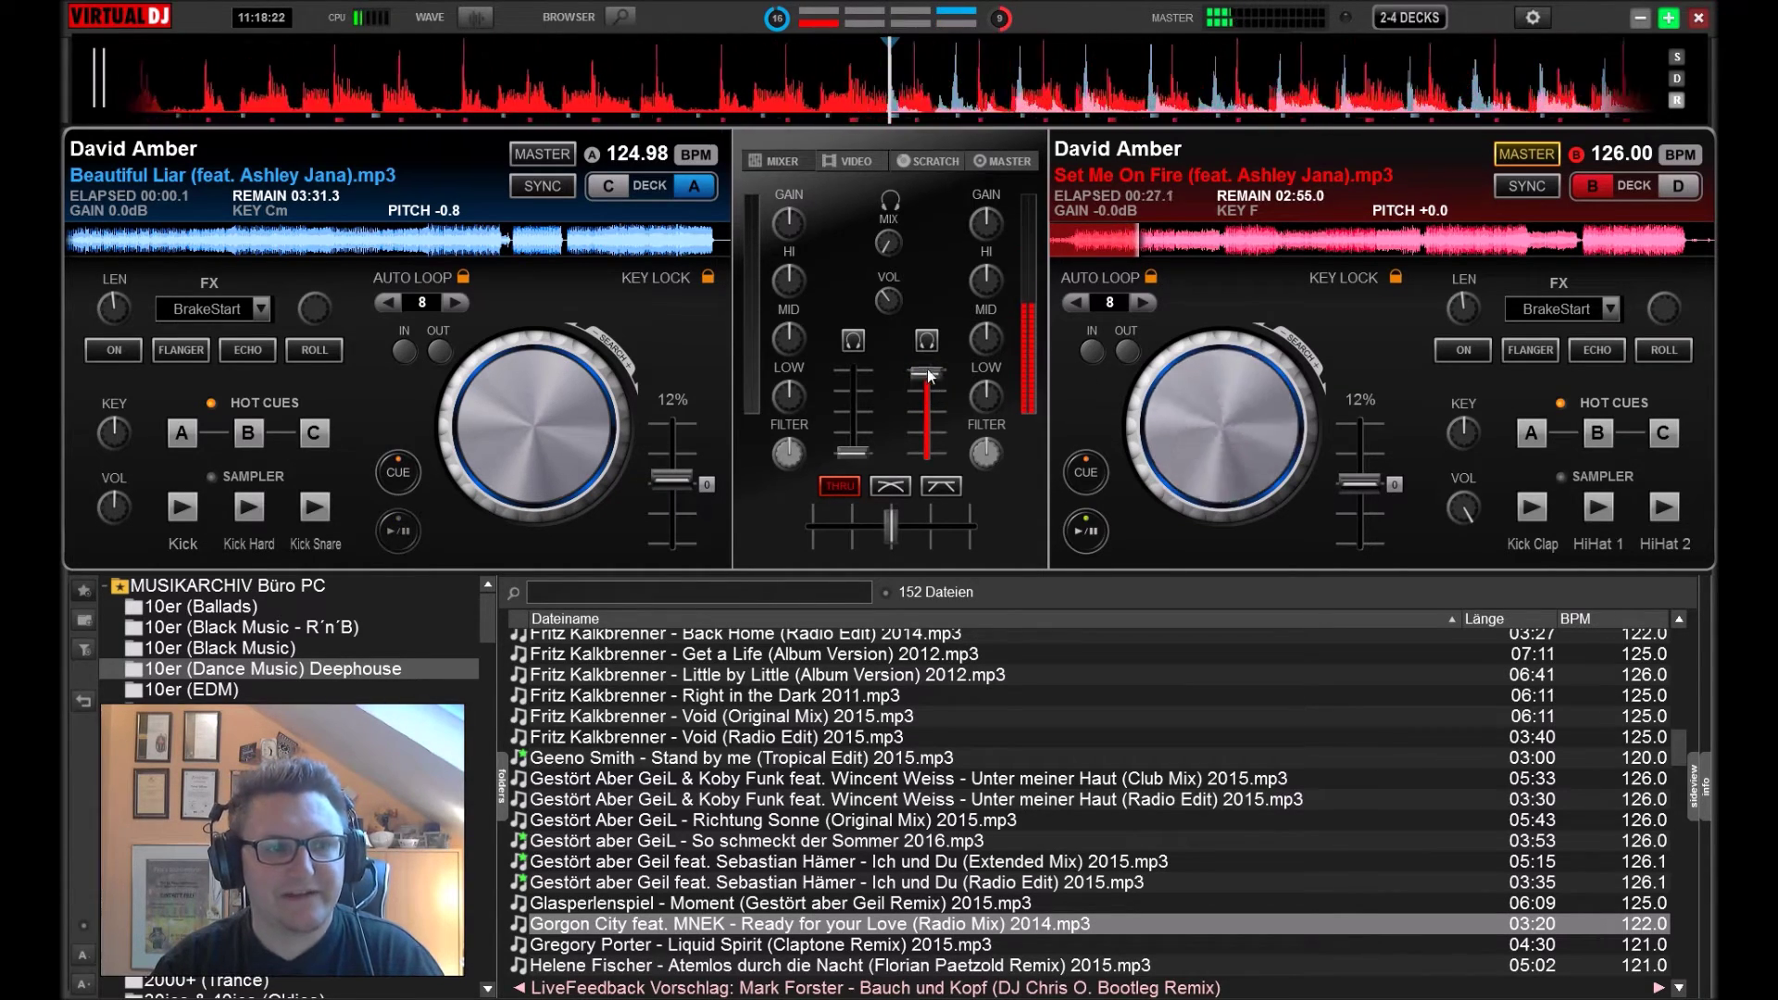
Brake and restart the deck B track with the BrakeStart effect, then fade its channel volume to zero.
{"action": "left_click", "coordinate": [1451, 352]}
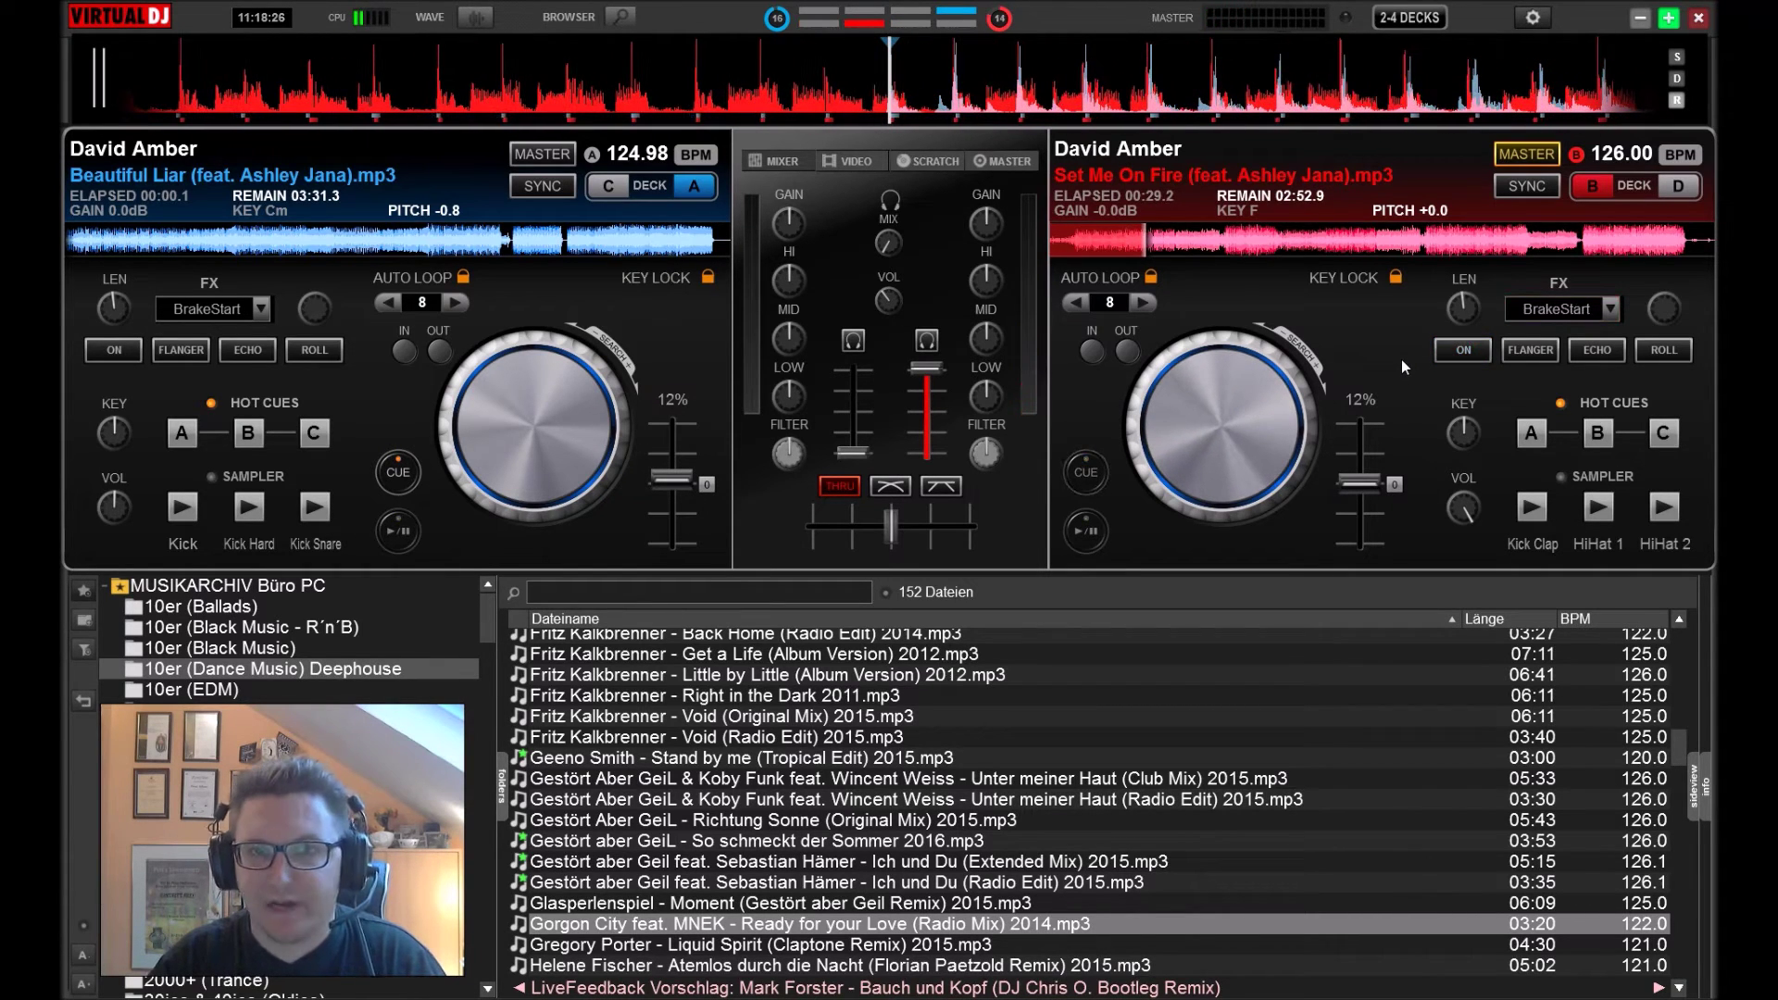
{"action": "left_click", "coordinate": [1446, 350]}
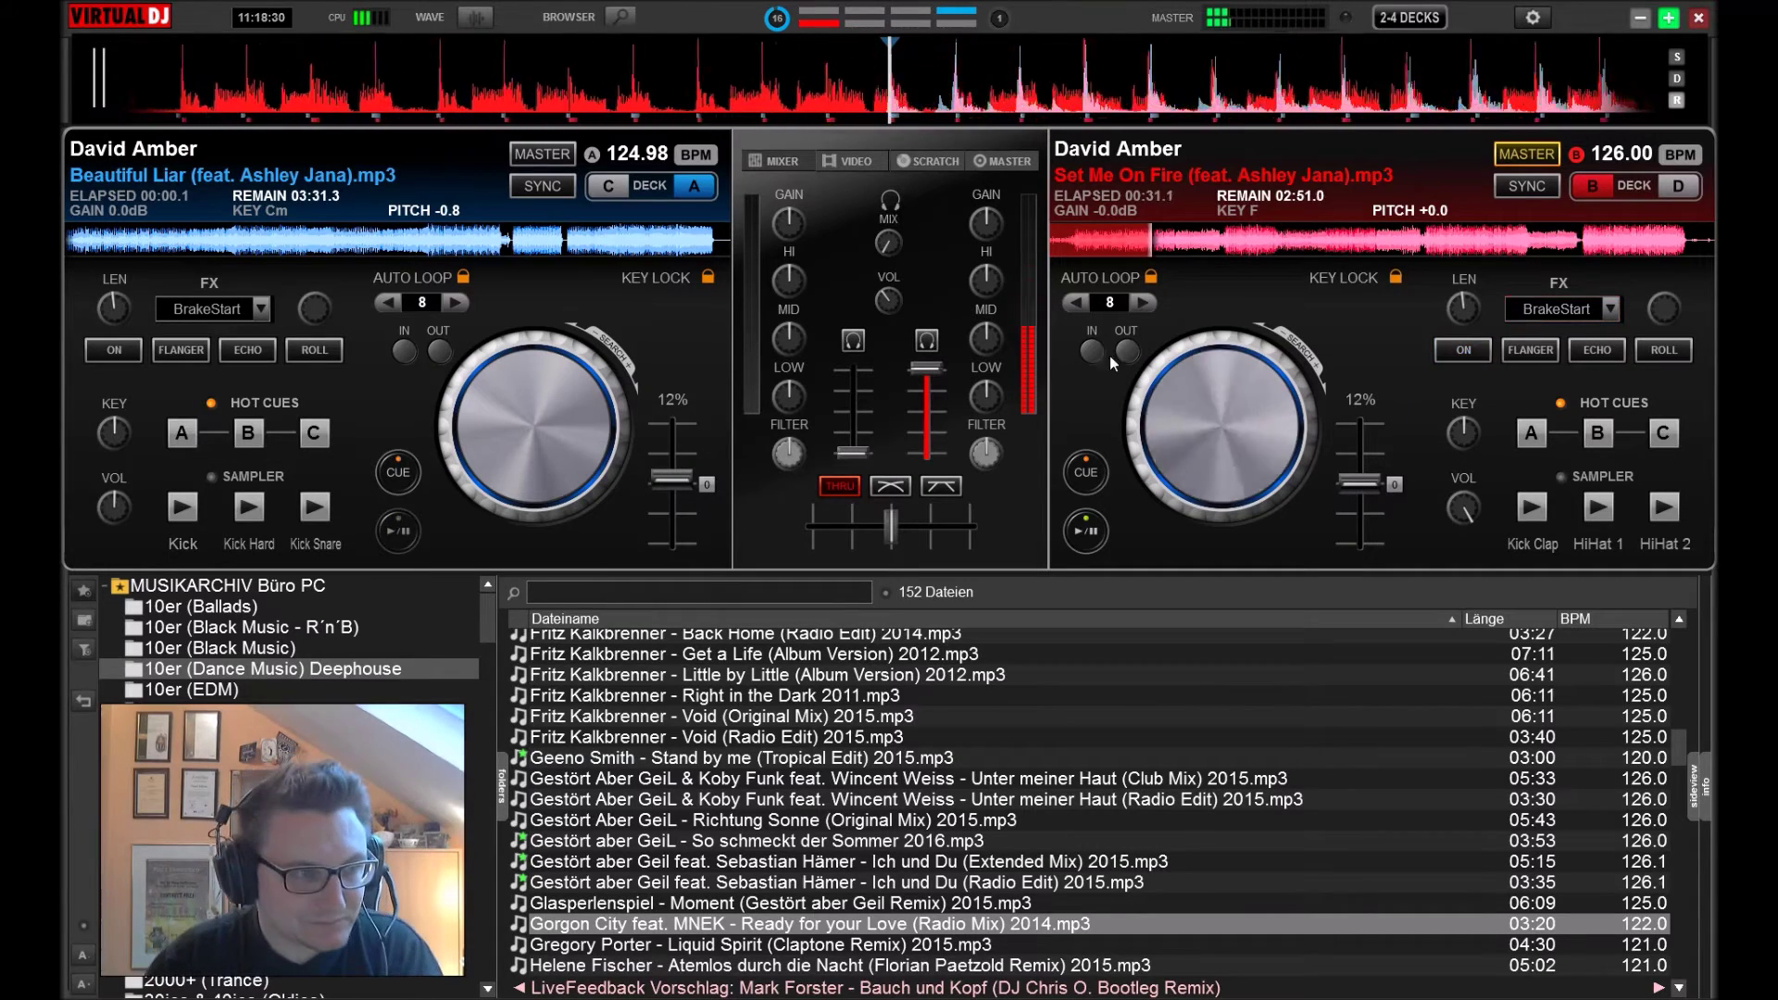
{"action": "left_click_drag", "start_coordinate": [946, 393], "coordinate": [932, 475]}
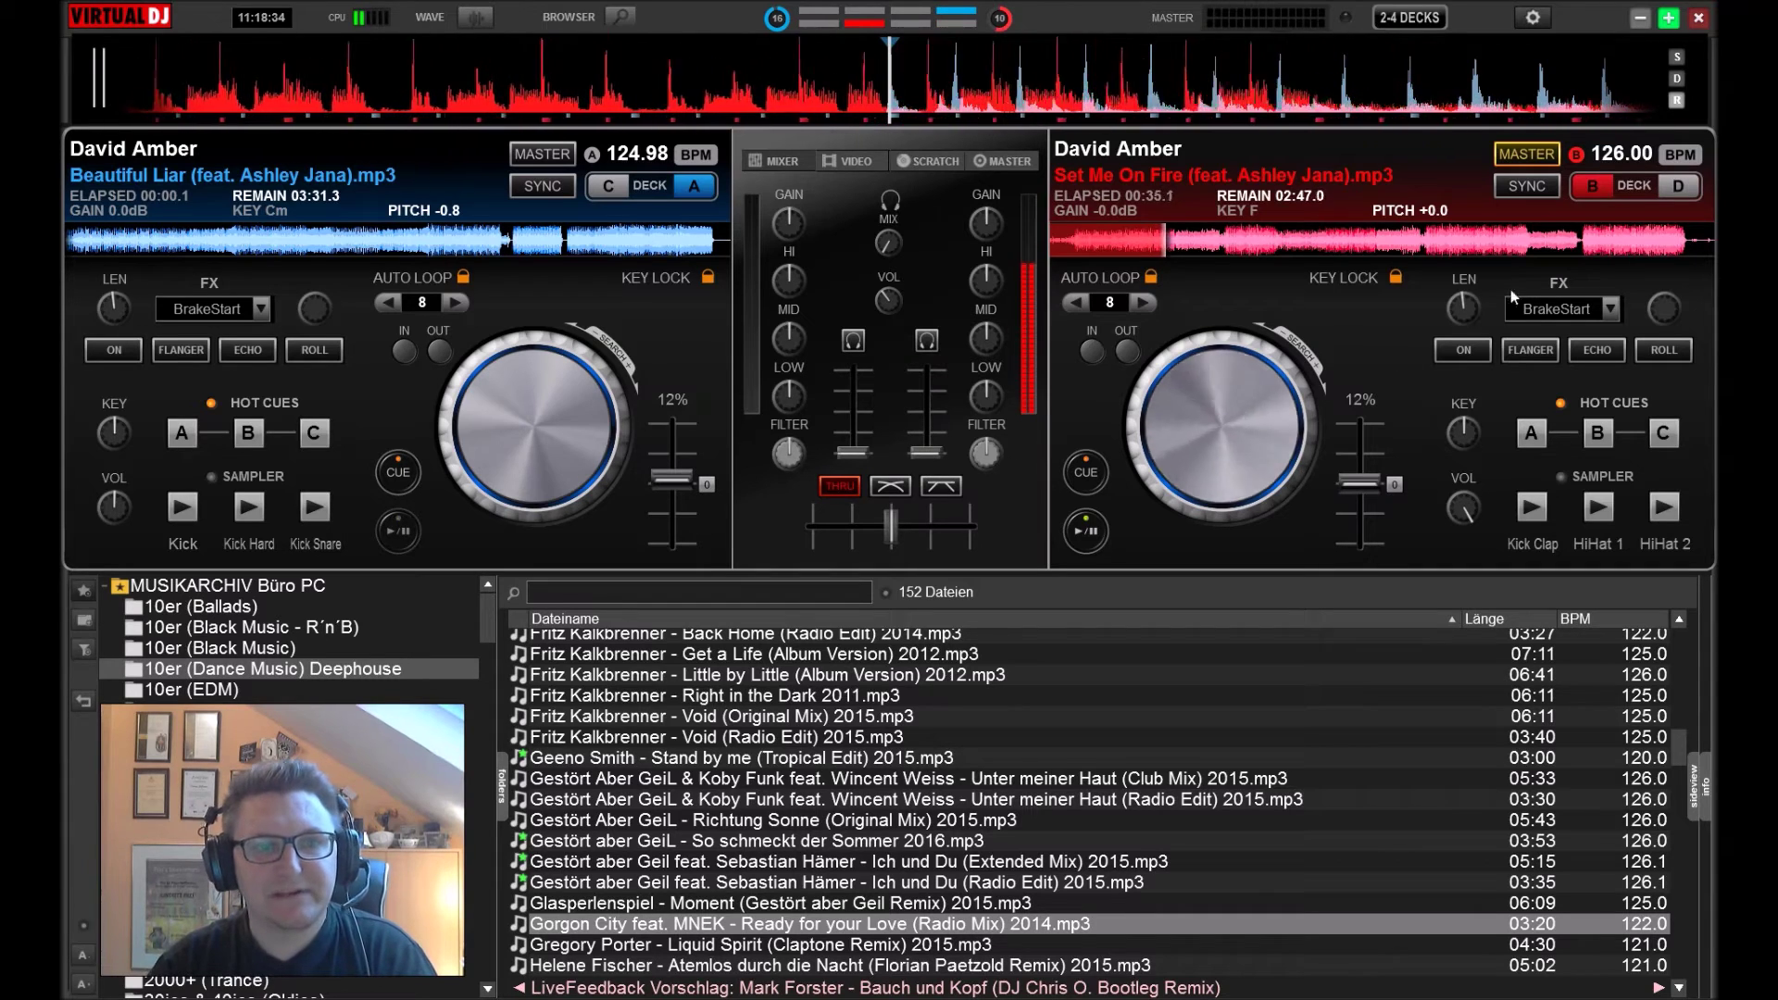
Play the deck B track again from its start at full volume, apply the Backspin effect and fade the channel out.
{"action": "left_click", "coordinate": [1086, 472]}
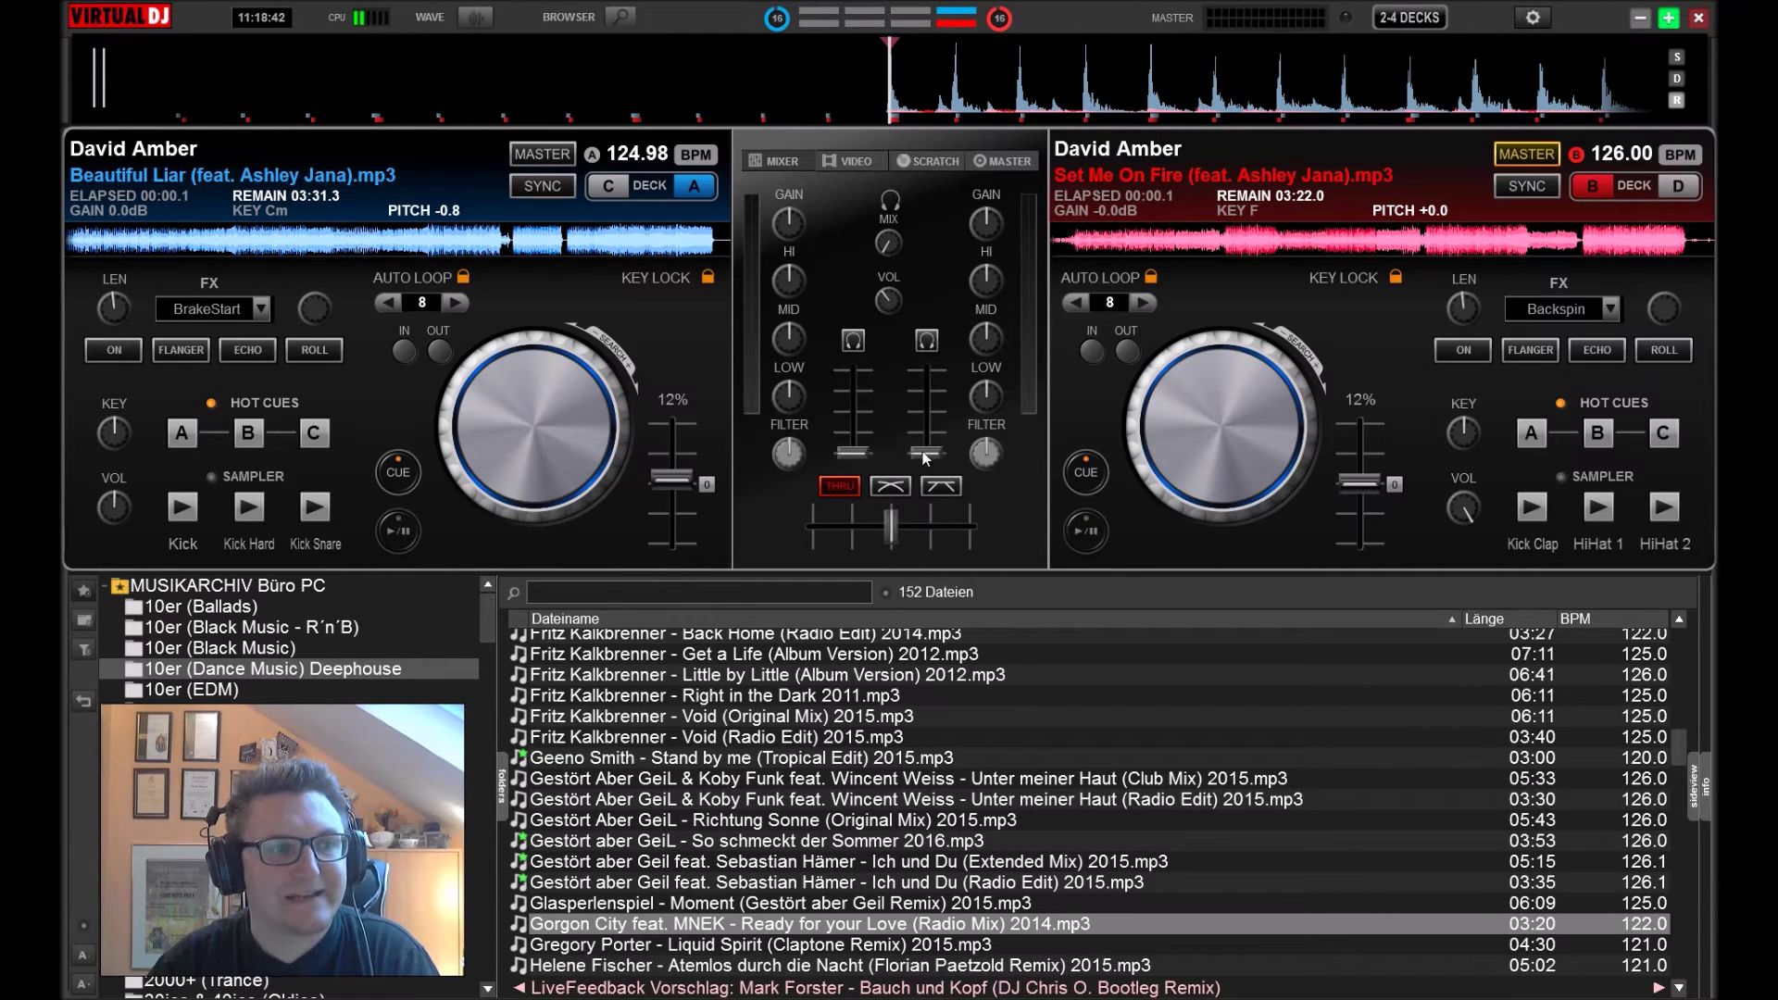
{"action": "left_click", "coordinate": [1086, 532]}
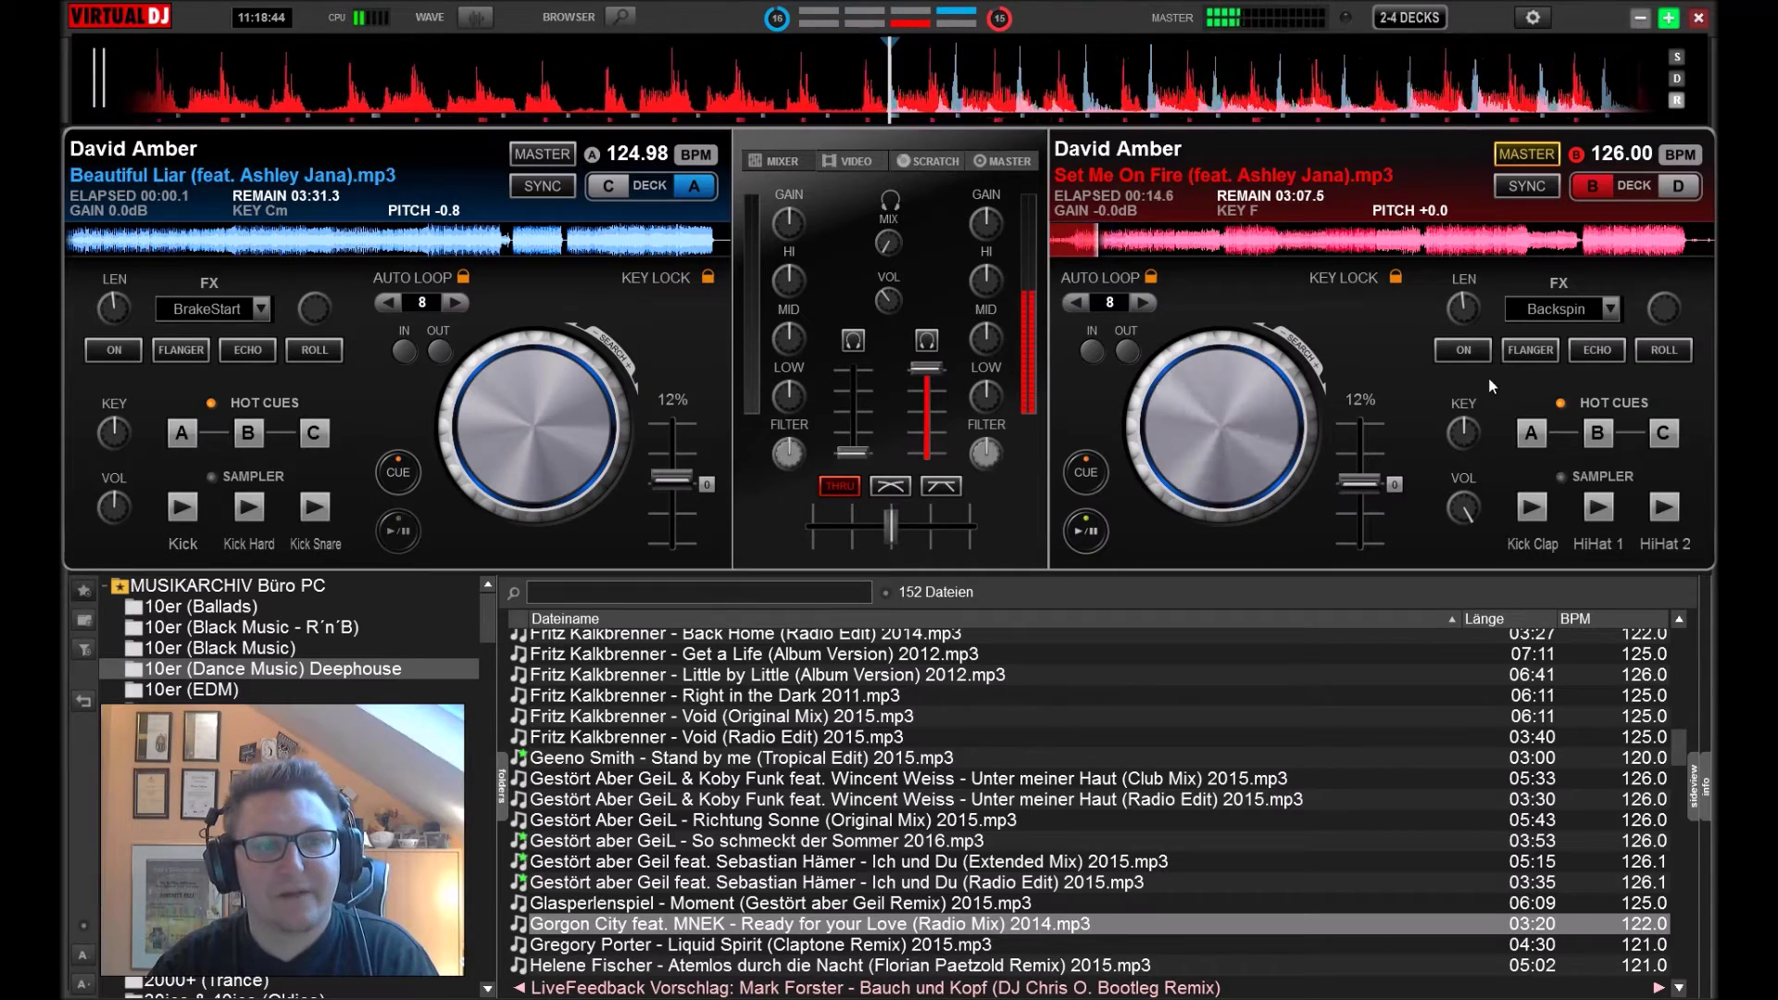
{"action": "left_click", "coordinate": [1471, 356]}
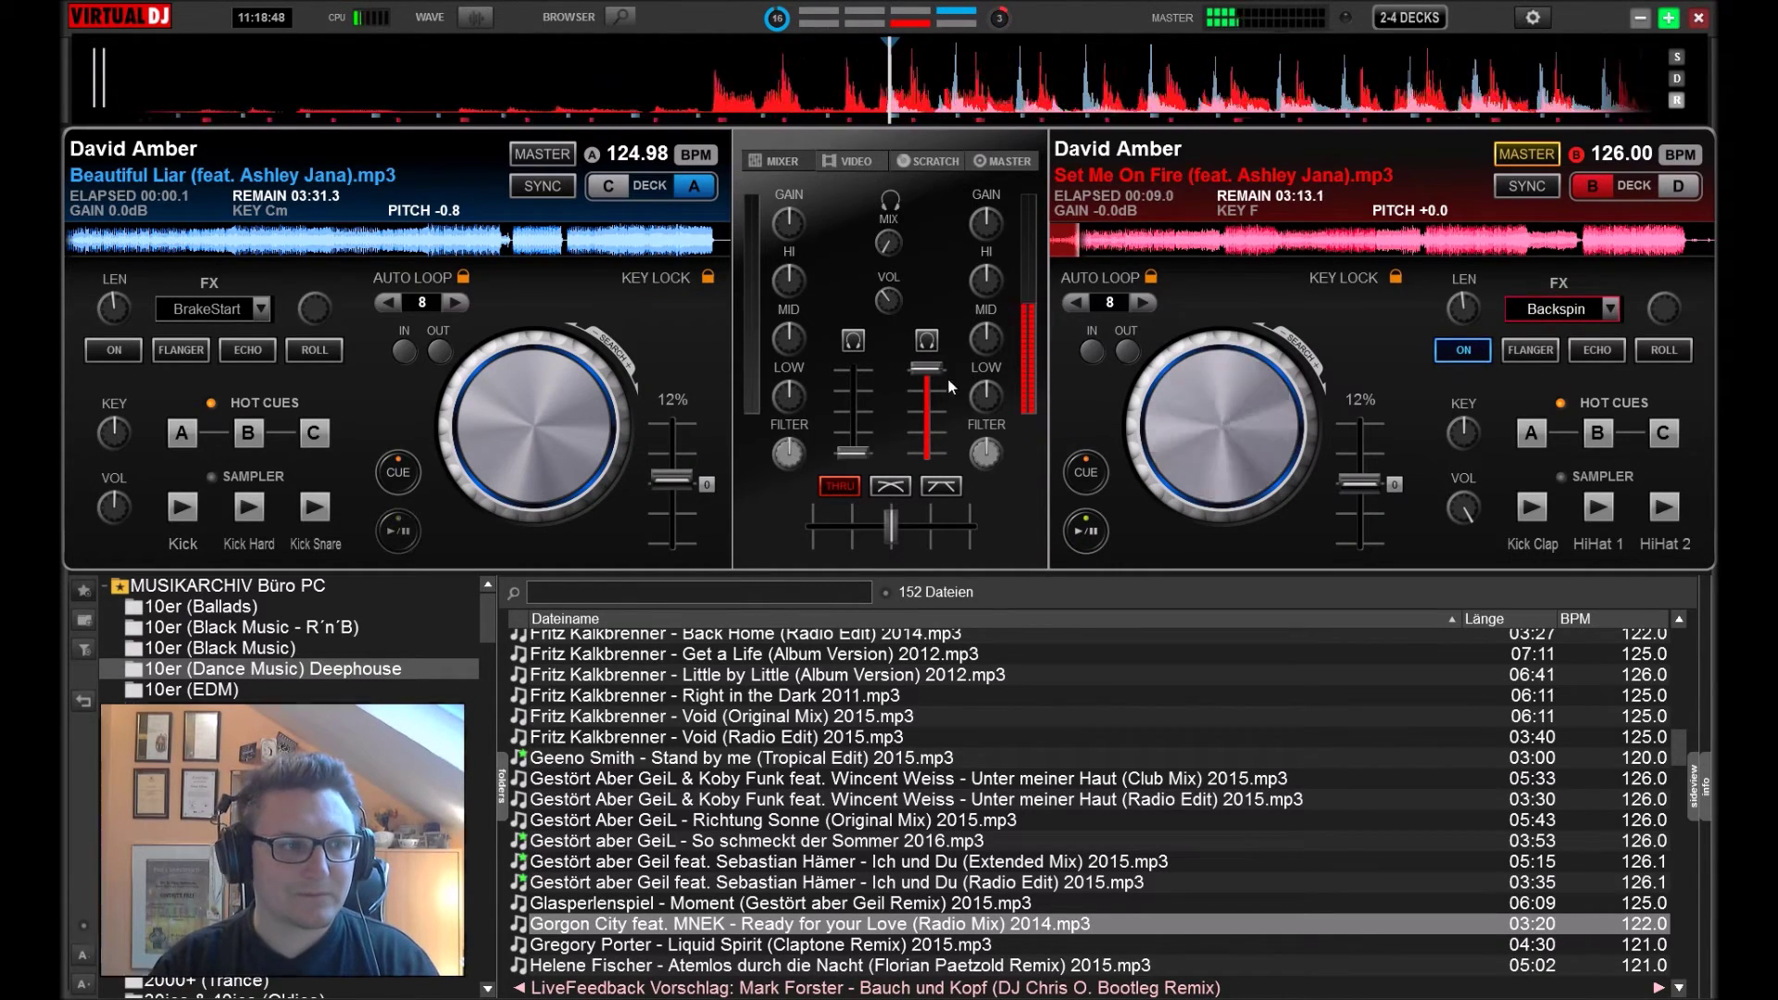
{"action": "left_click_drag", "start_coordinate": [934, 377], "coordinate": [927, 443]}
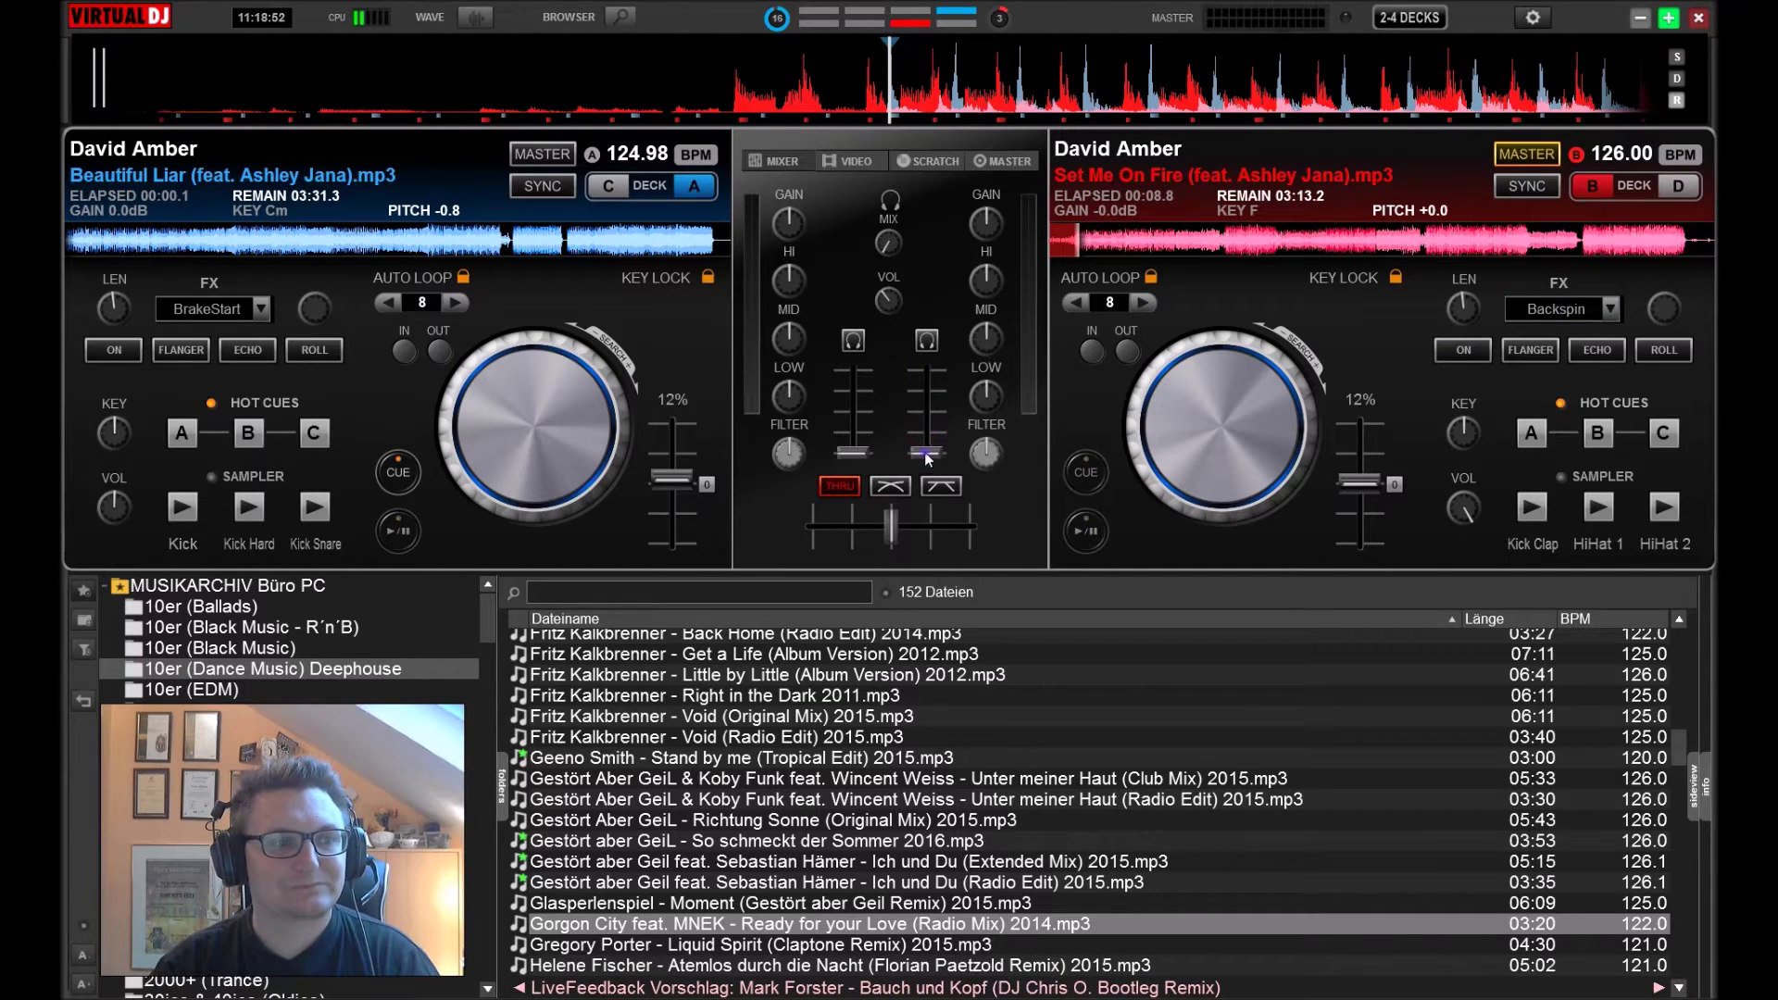
Restart deck B with the Wahwah effect selected and lower its channel volume to a quiet level.
{"action": "left_click", "coordinate": [1085, 531]}
{"action": "left_click_drag", "start_coordinate": [927, 370], "coordinate": [929, 422]}
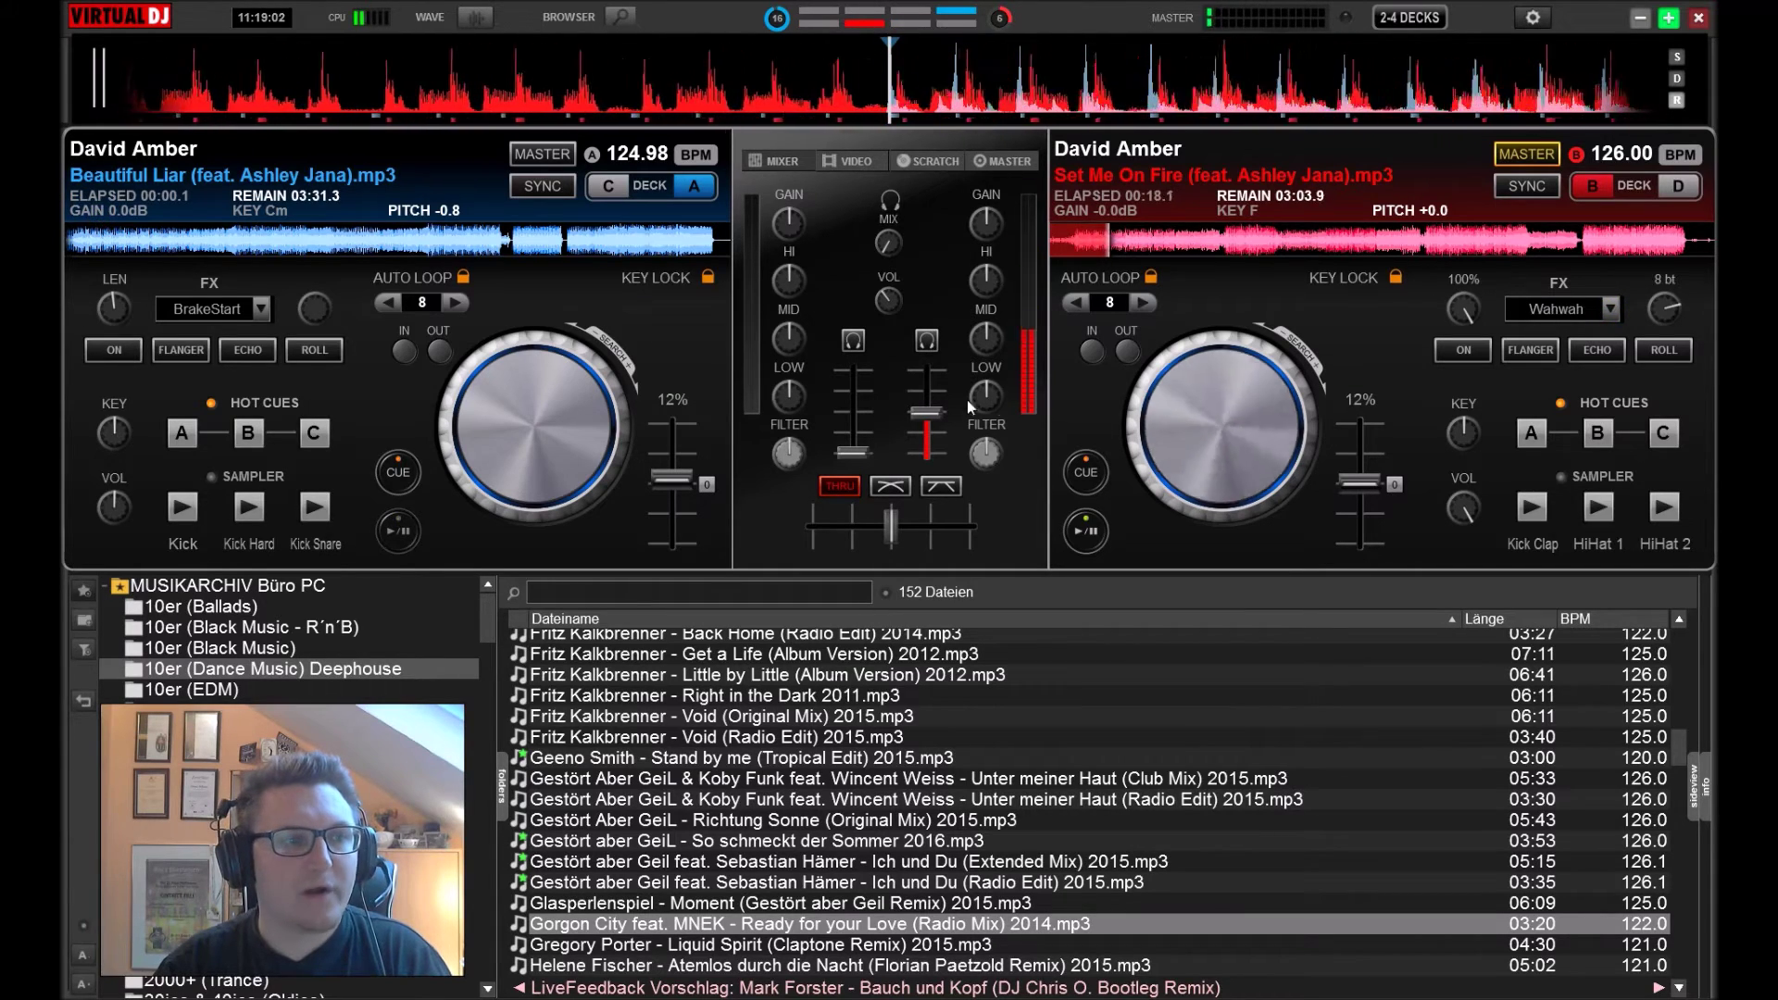
{"action": "left_click_drag", "start_coordinate": [926, 424], "coordinate": [927, 446]}
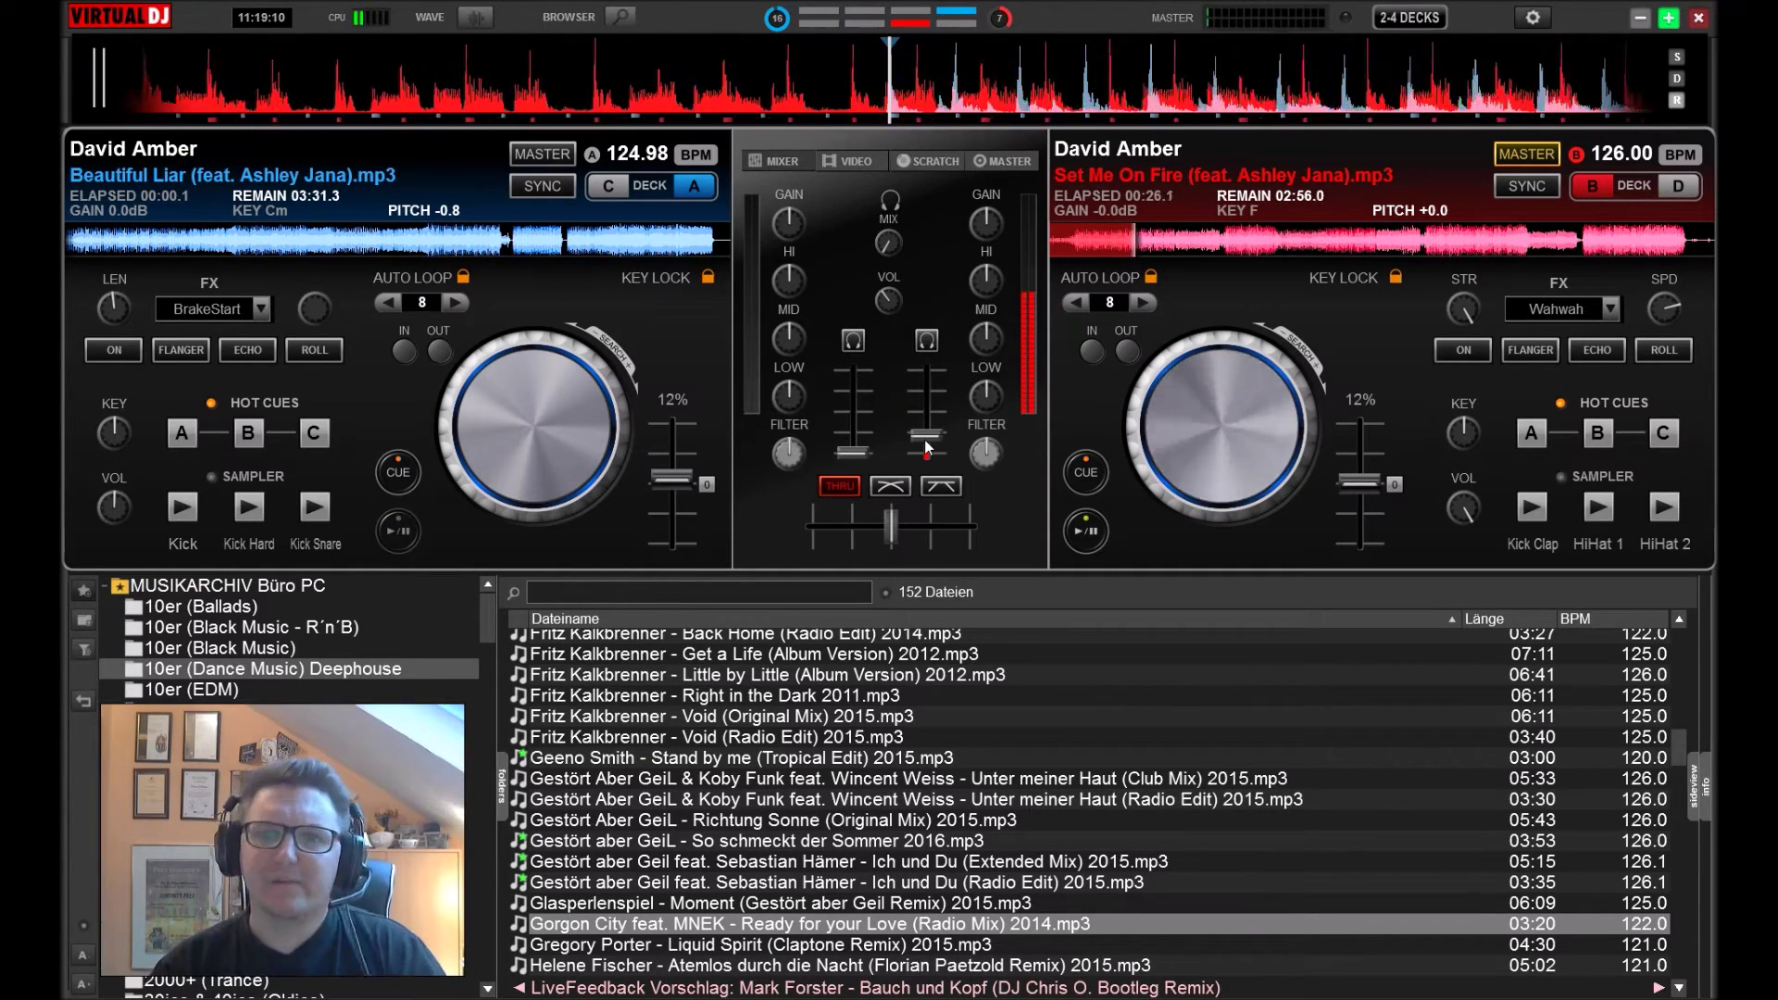
Raise deck B to full volume, run the Wahwah effect with its speed set to 32 bt, and switch it off.
{"action": "left_click_drag", "start_coordinate": [925, 439], "coordinate": [930, 380]}
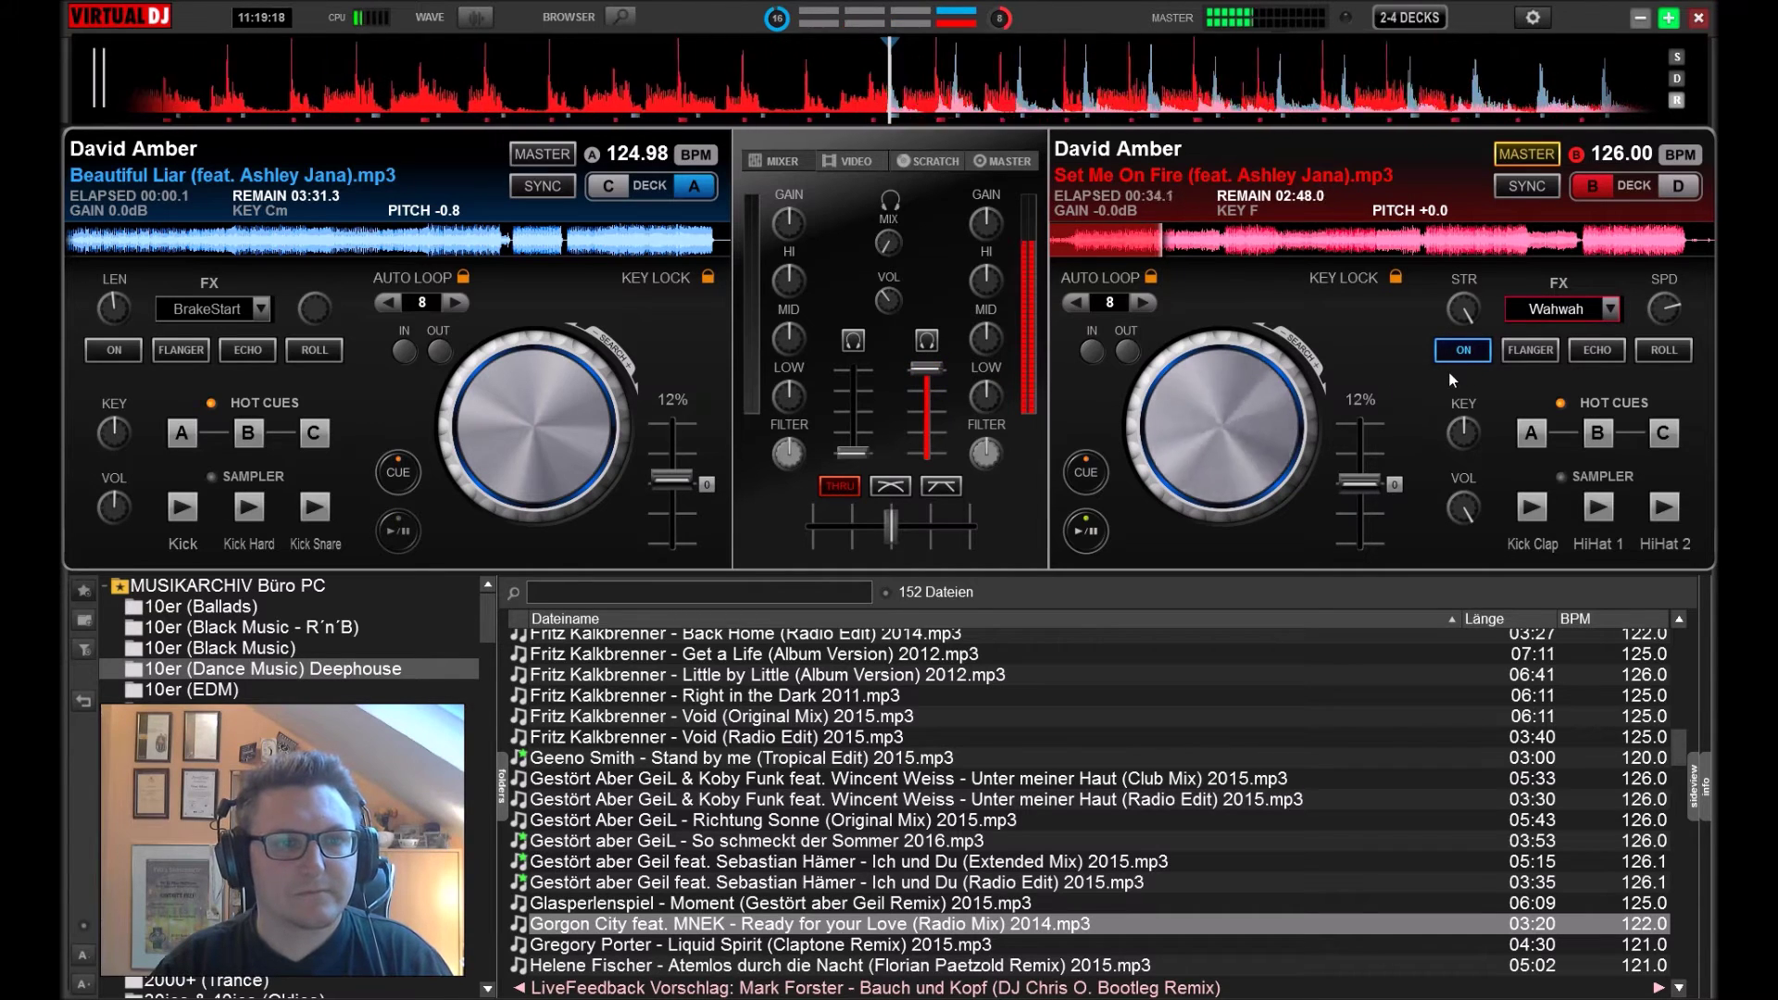
{"action": "mouse_move", "coordinate": [1667, 309]}
{"action": "left_click_drag", "start_coordinate": [1670, 309], "coordinate": [1675, 281]}
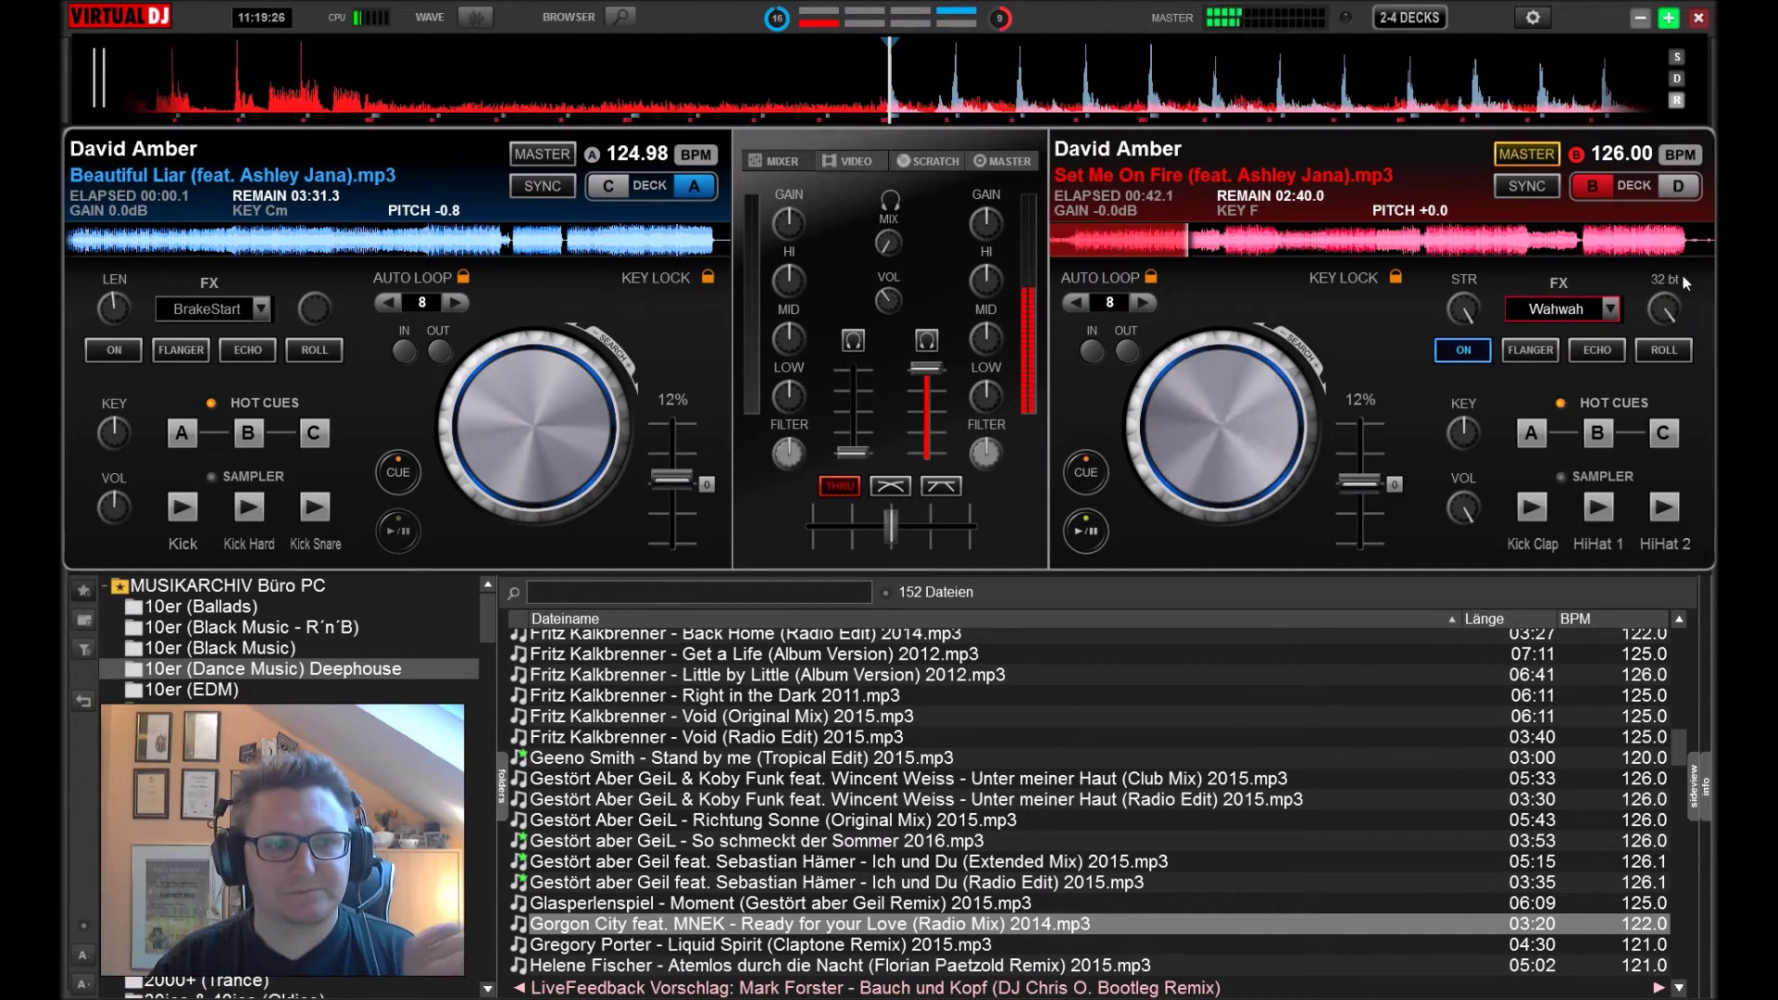
{"action": "left_click", "coordinate": [1463, 350]}
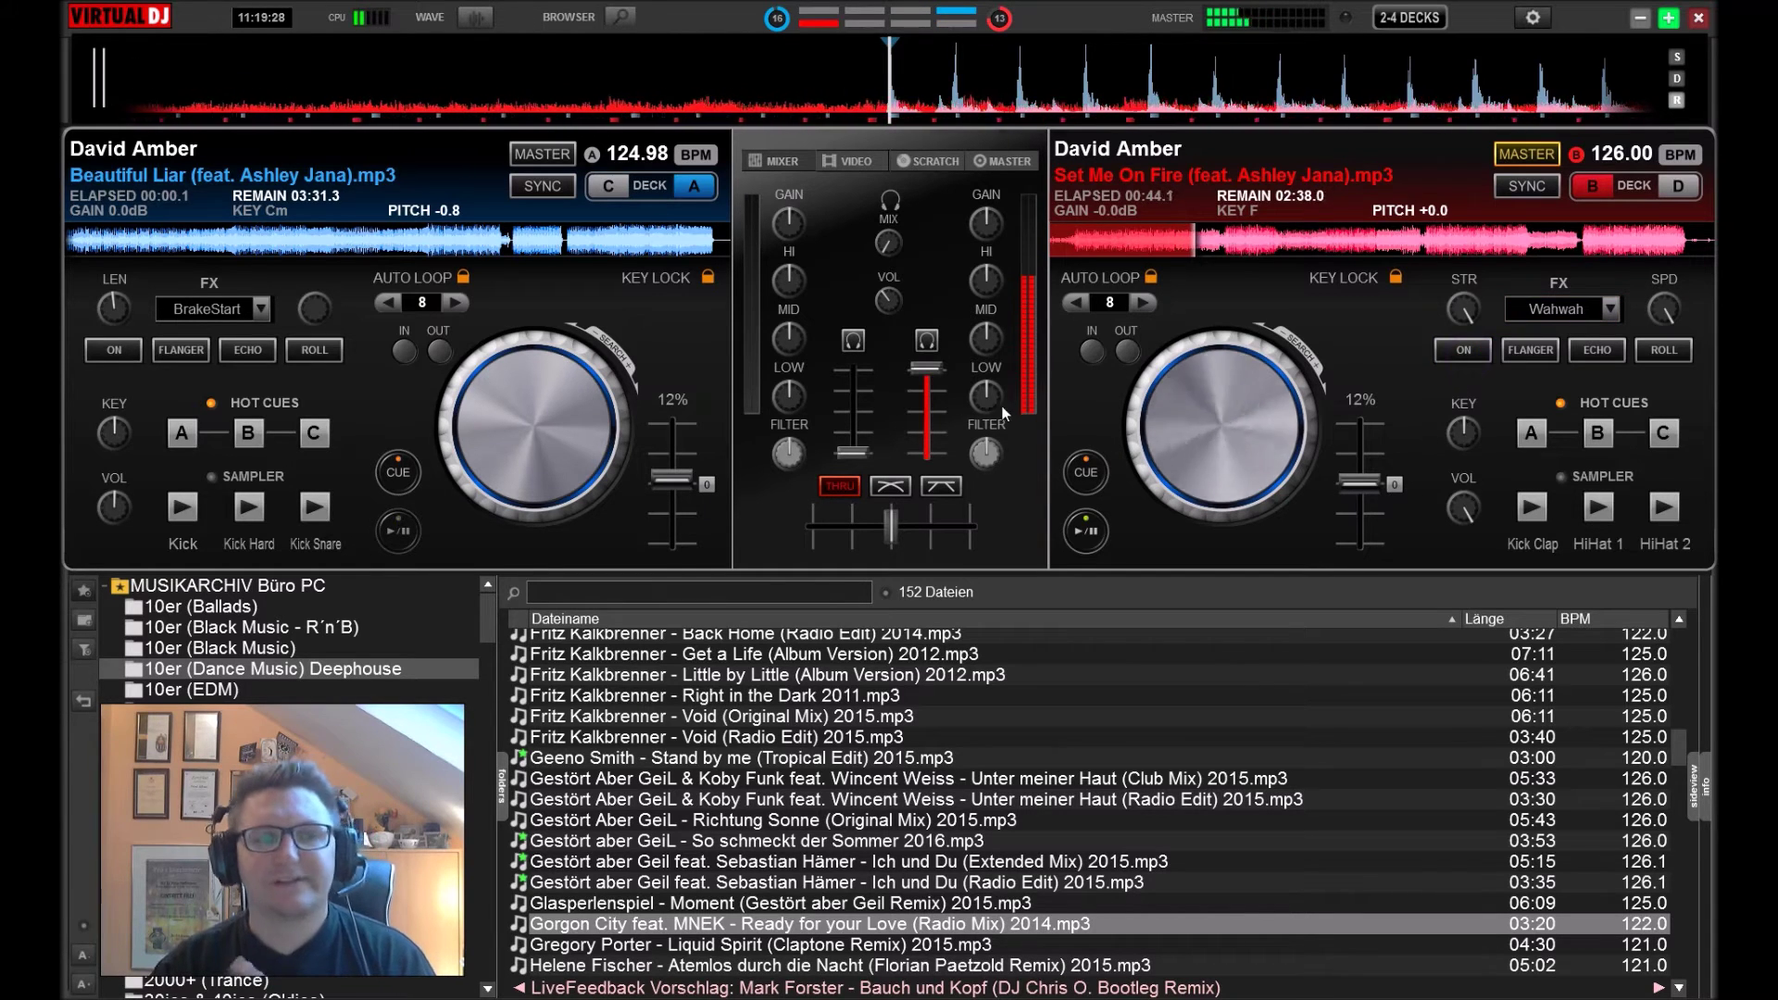
Lower deck B's channel volume to about half and start the Kick Clap sample.
{"action": "left_click_drag", "start_coordinate": [926, 373], "coordinate": [926, 416]}
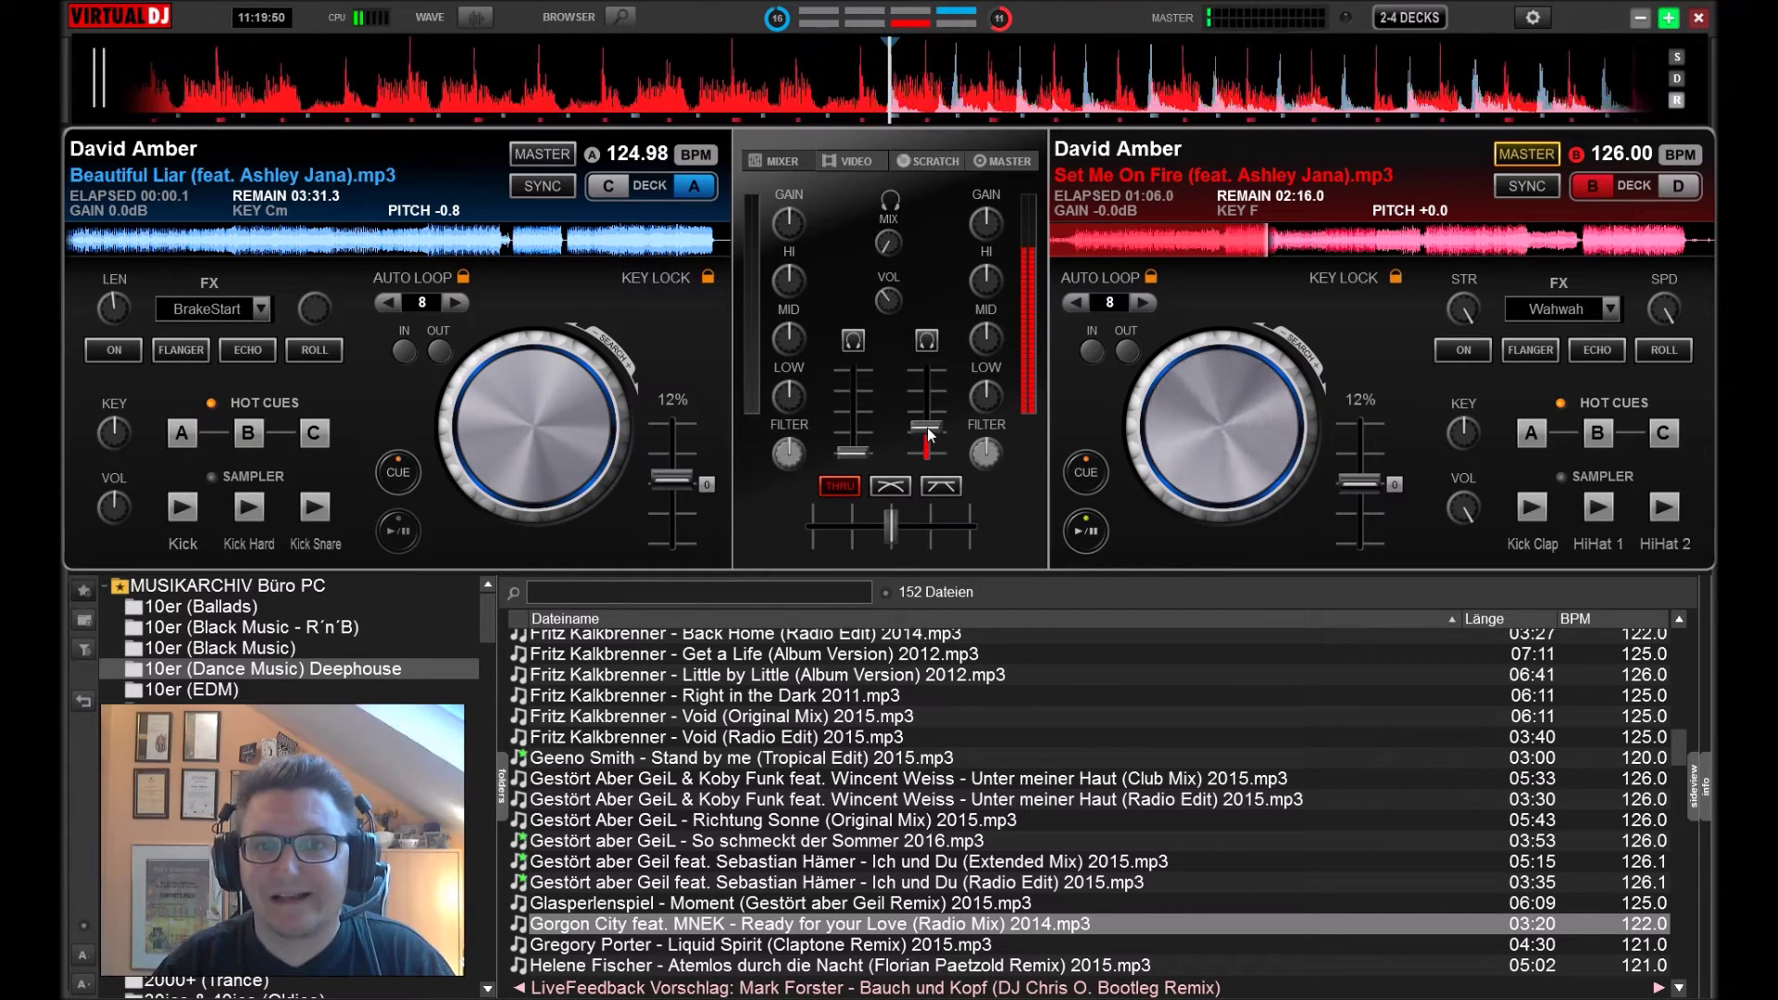
{"action": "left_click_drag", "start_coordinate": [926, 420], "coordinate": [926, 412]}
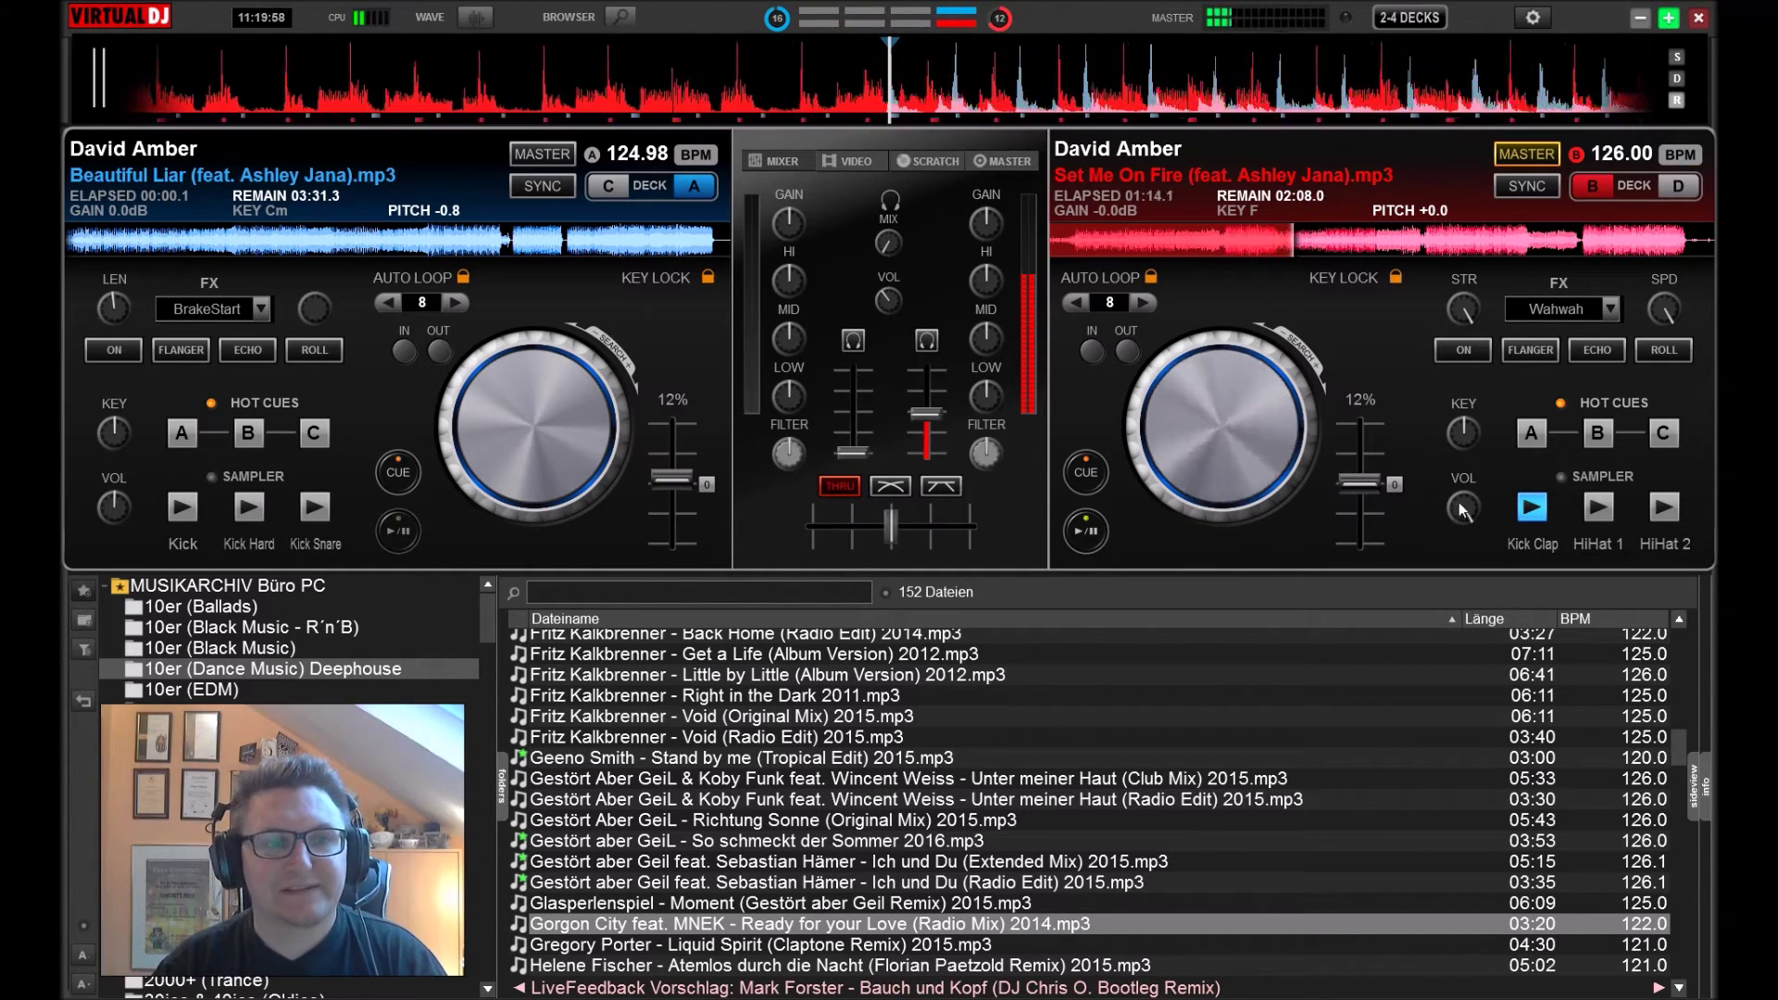
Show the Instruments sampler list, adjust the Kick Clap sample's volume to about half and stop the sample.
{"action": "left_click", "coordinate": [1694, 787]}
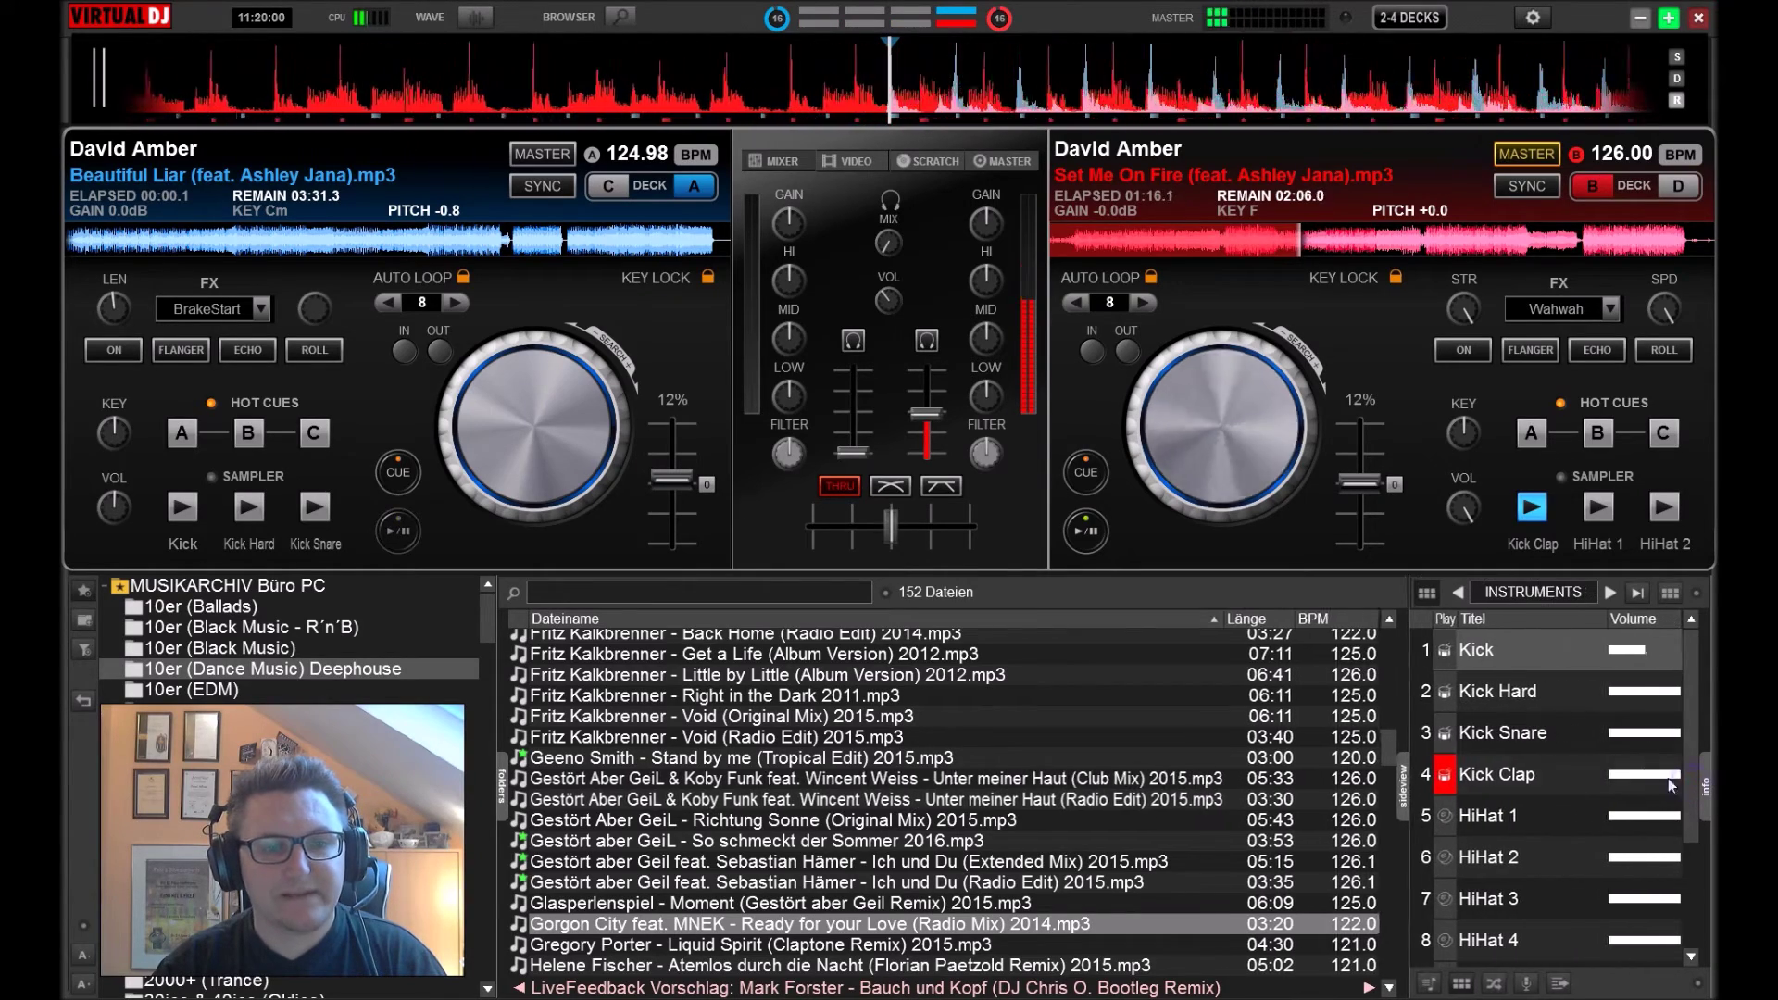
{"action": "left_click", "coordinate": [1533, 783]}
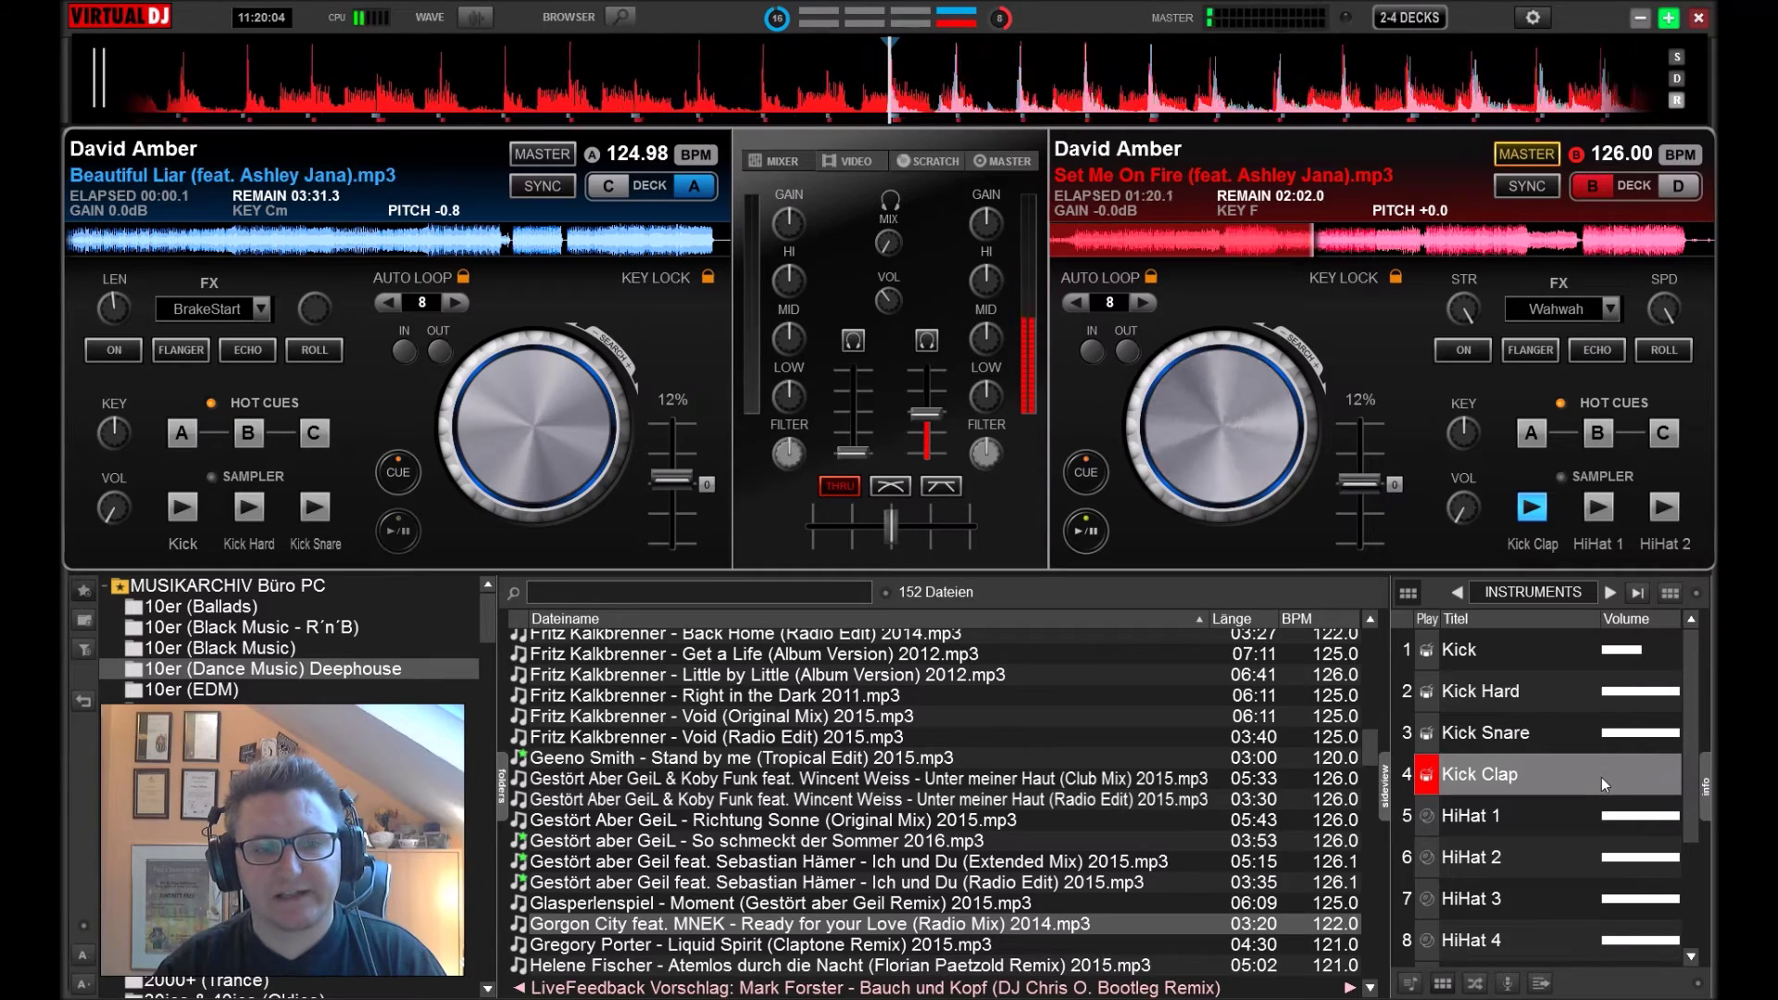
{"action": "left_click_drag", "start_coordinate": [1609, 778], "coordinate": [1664, 779]}
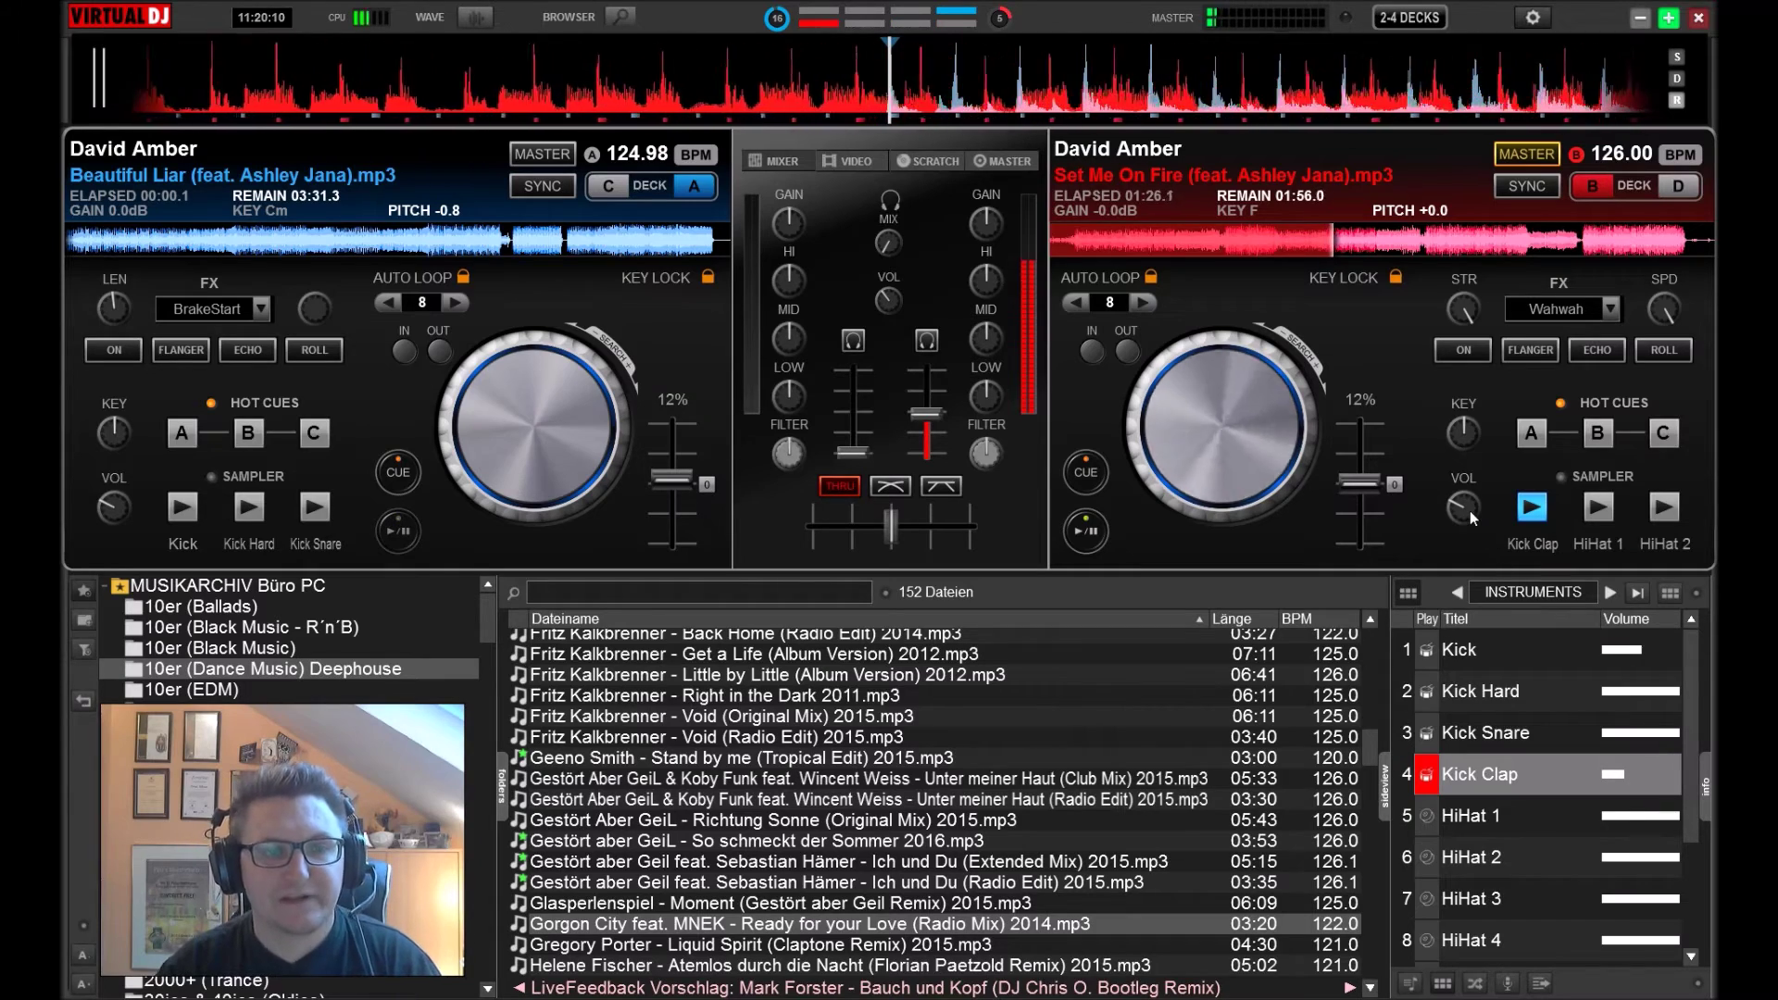
{"action": "left_click_drag", "start_coordinate": [1469, 508], "coordinate": [1480, 476]}
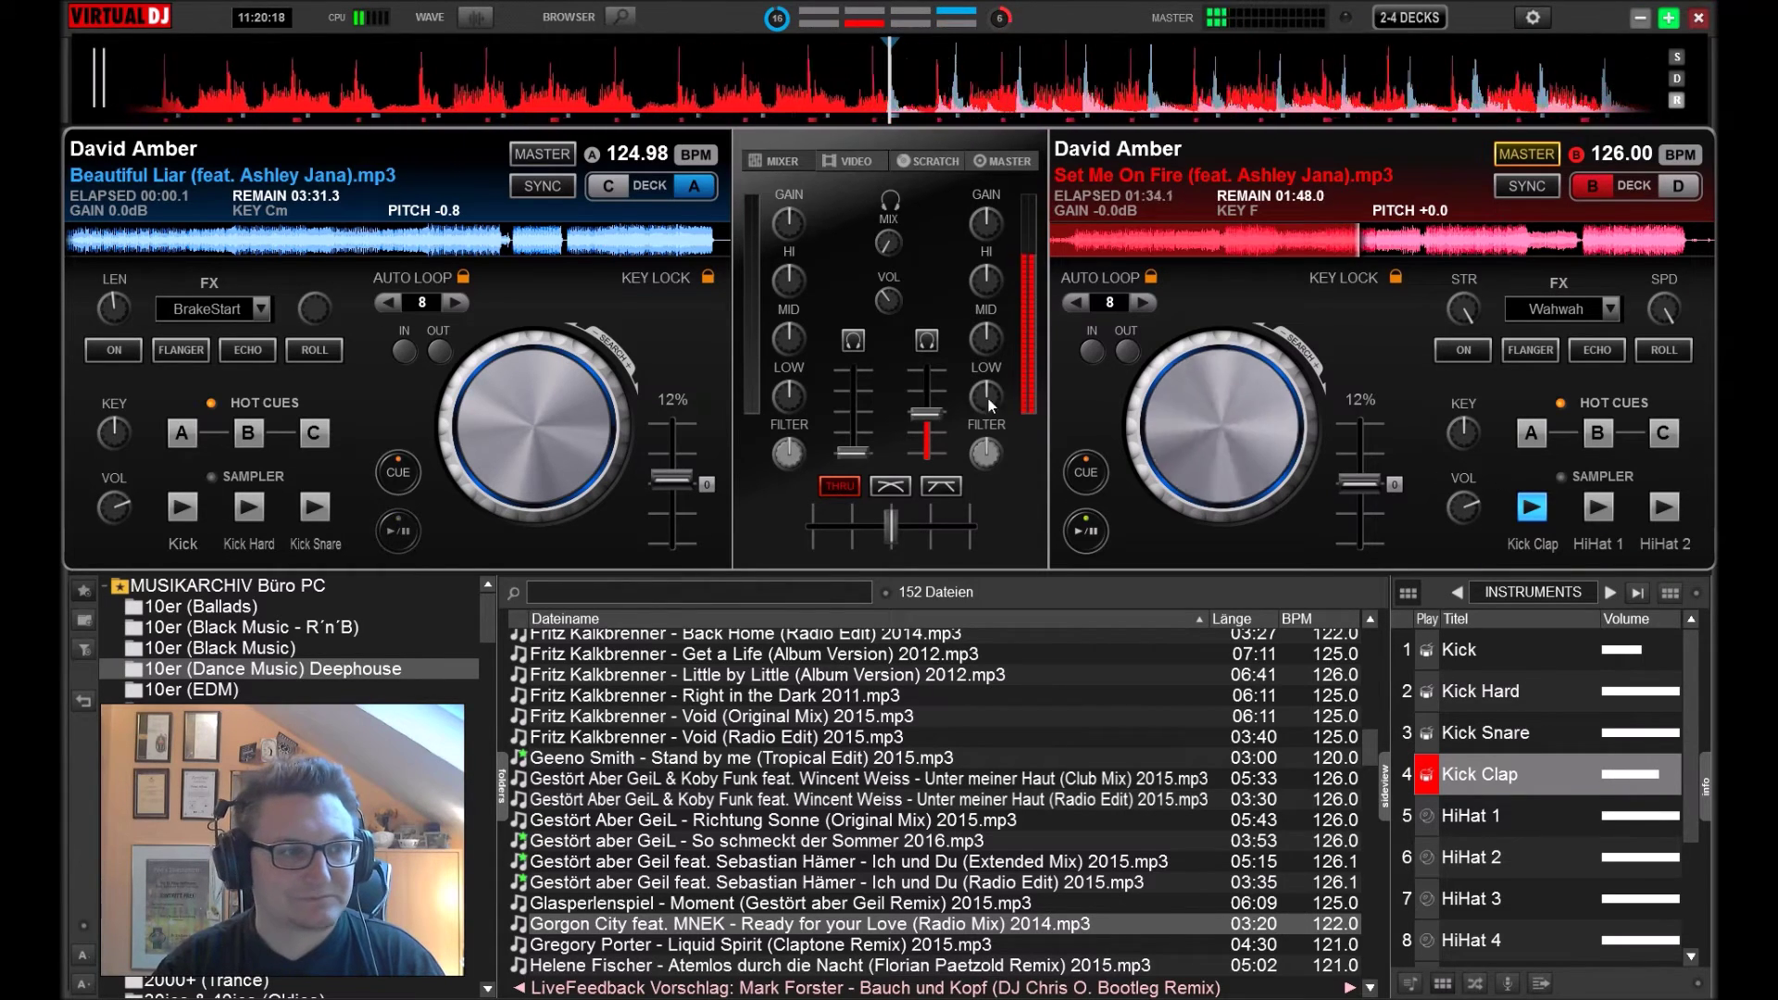
{"action": "left_click_drag", "start_coordinate": [926, 413], "coordinate": [927, 433]}
{"action": "left_click", "coordinate": [1533, 508]}
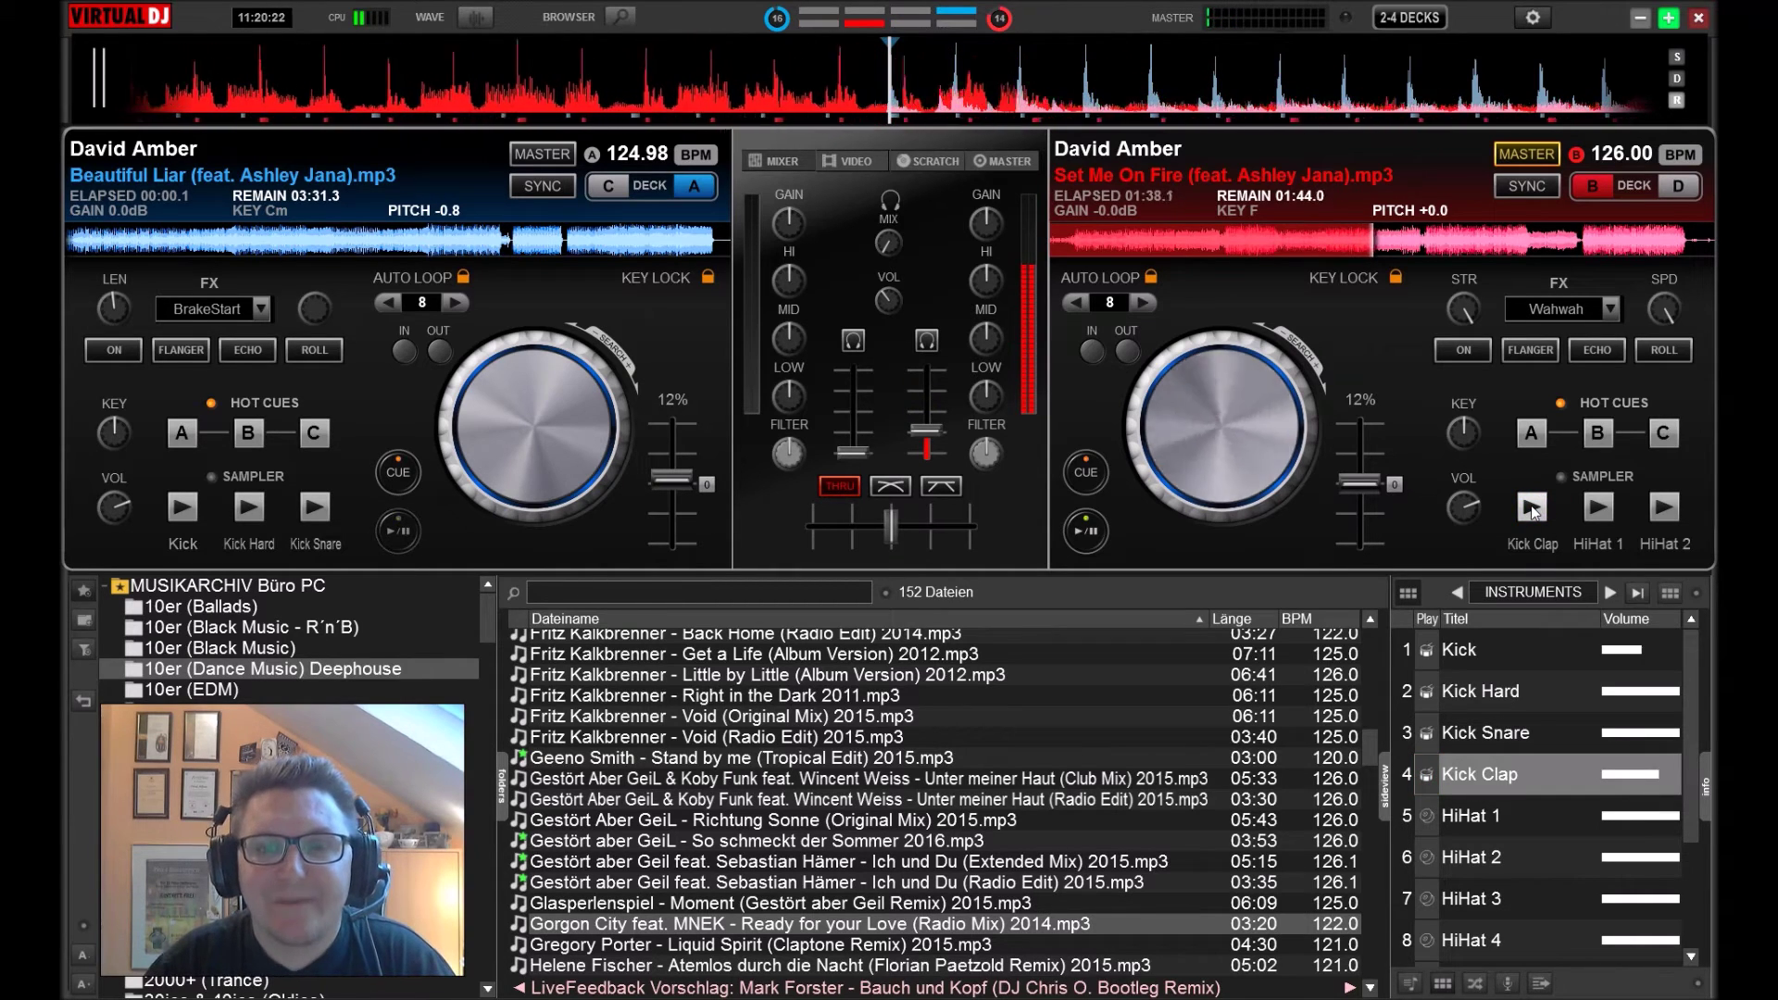
{"action": "left_click_drag", "start_coordinate": [1464, 512], "coordinate": [1498, 546]}
Play and stop the HiHat 1 sample, adjusting its volume in the sampler to about half.
{"action": "left_click", "coordinate": [1598, 507]}
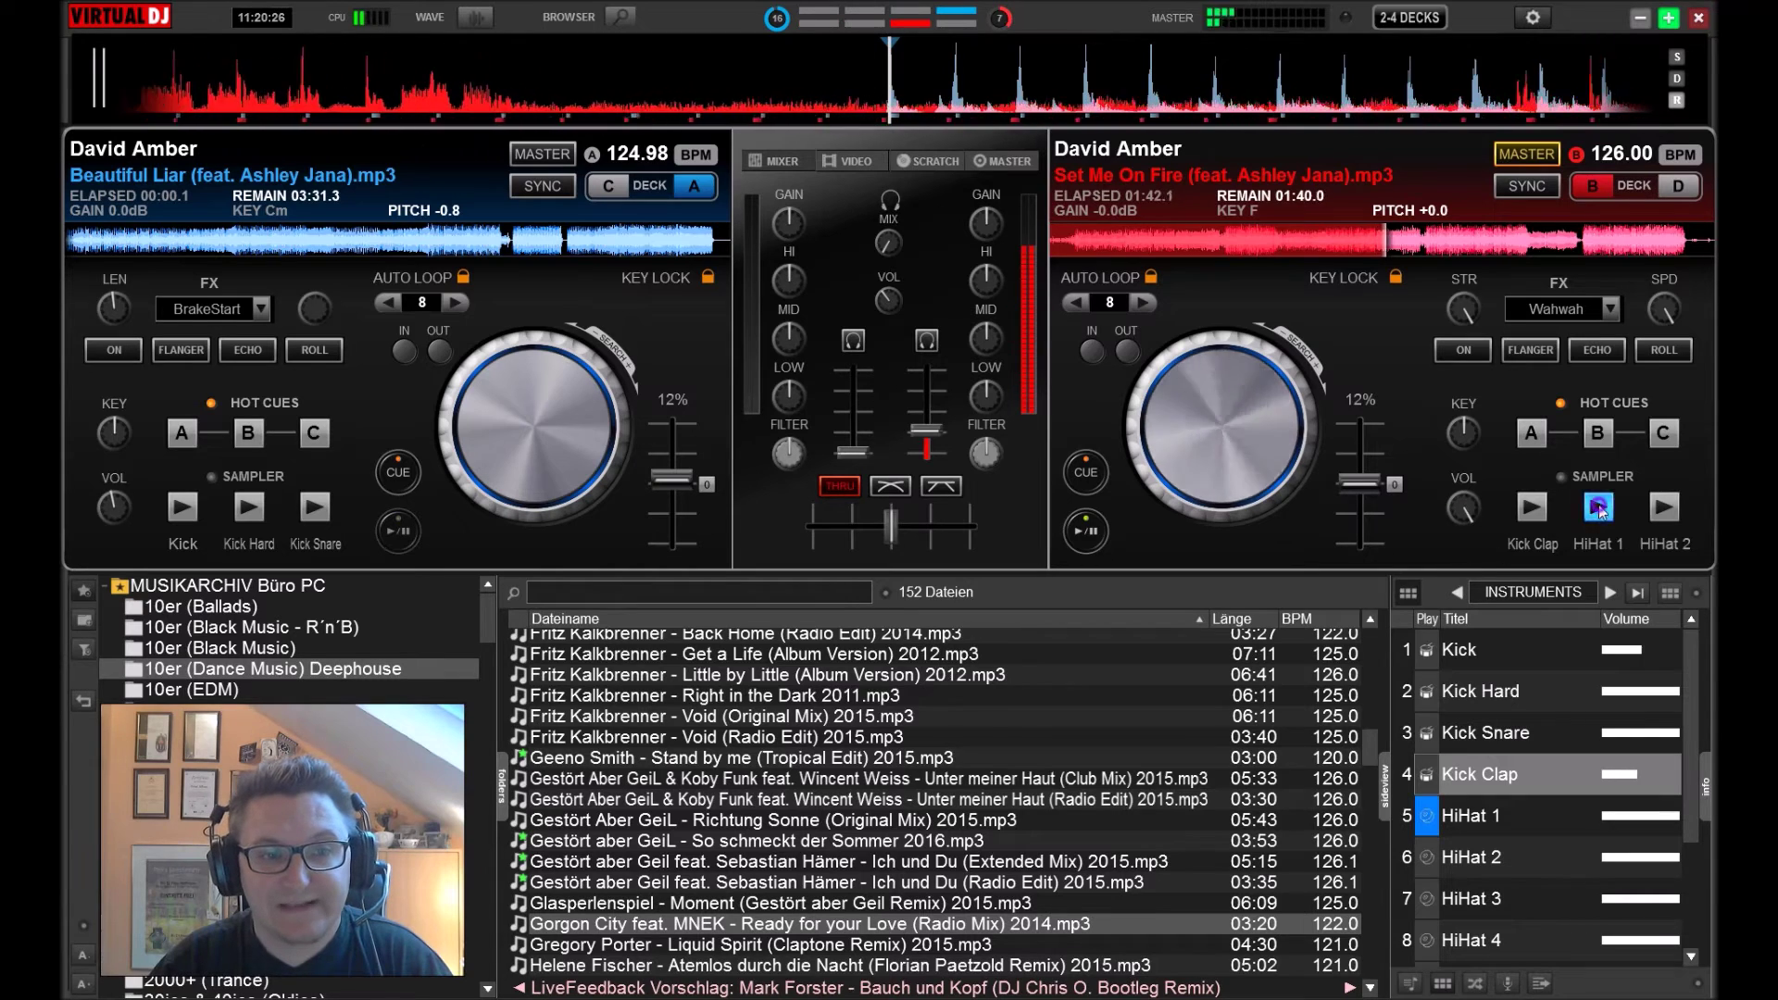
{"action": "left_click", "coordinate": [1497, 814]}
{"action": "left_click_drag", "start_coordinate": [1462, 511], "coordinate": [1465, 548]}
{"action": "left_click", "coordinate": [1599, 507]}
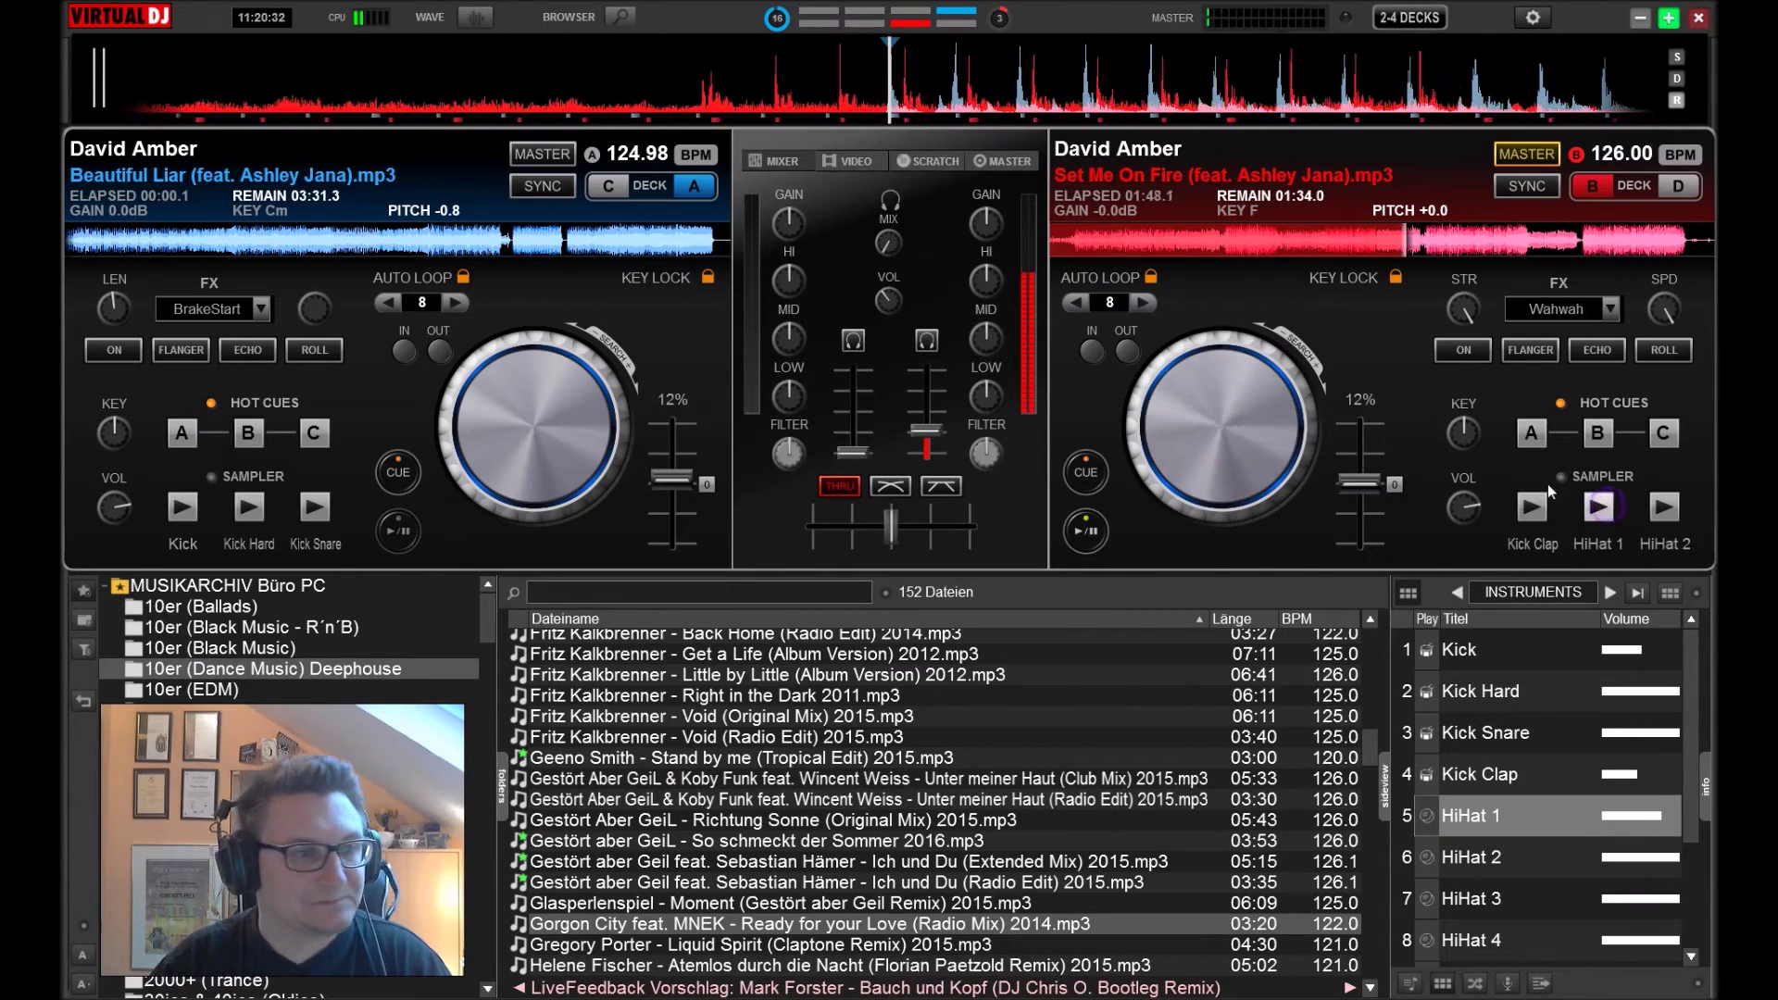
{"action": "left_click_drag", "start_coordinate": [1464, 510], "coordinate": [1453, 537]}
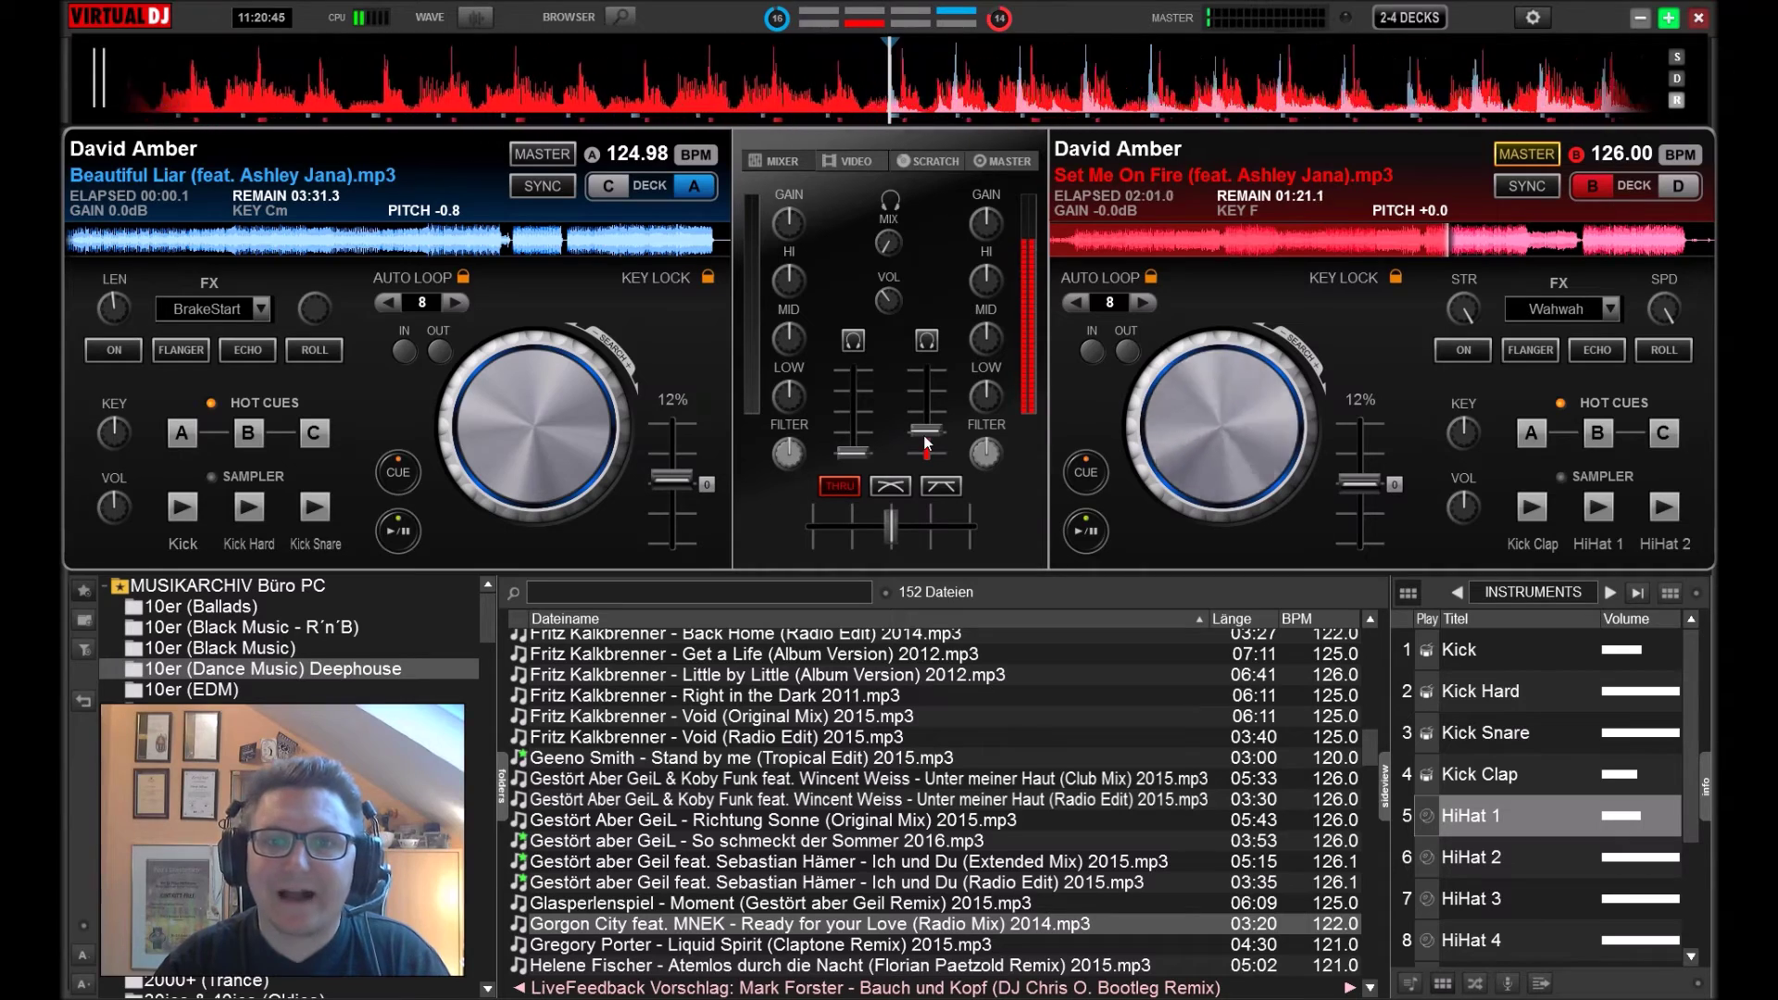
Fade deck B's channel volume down to zero.
{"action": "left_click_drag", "start_coordinate": [926, 443], "coordinate": [922, 463]}
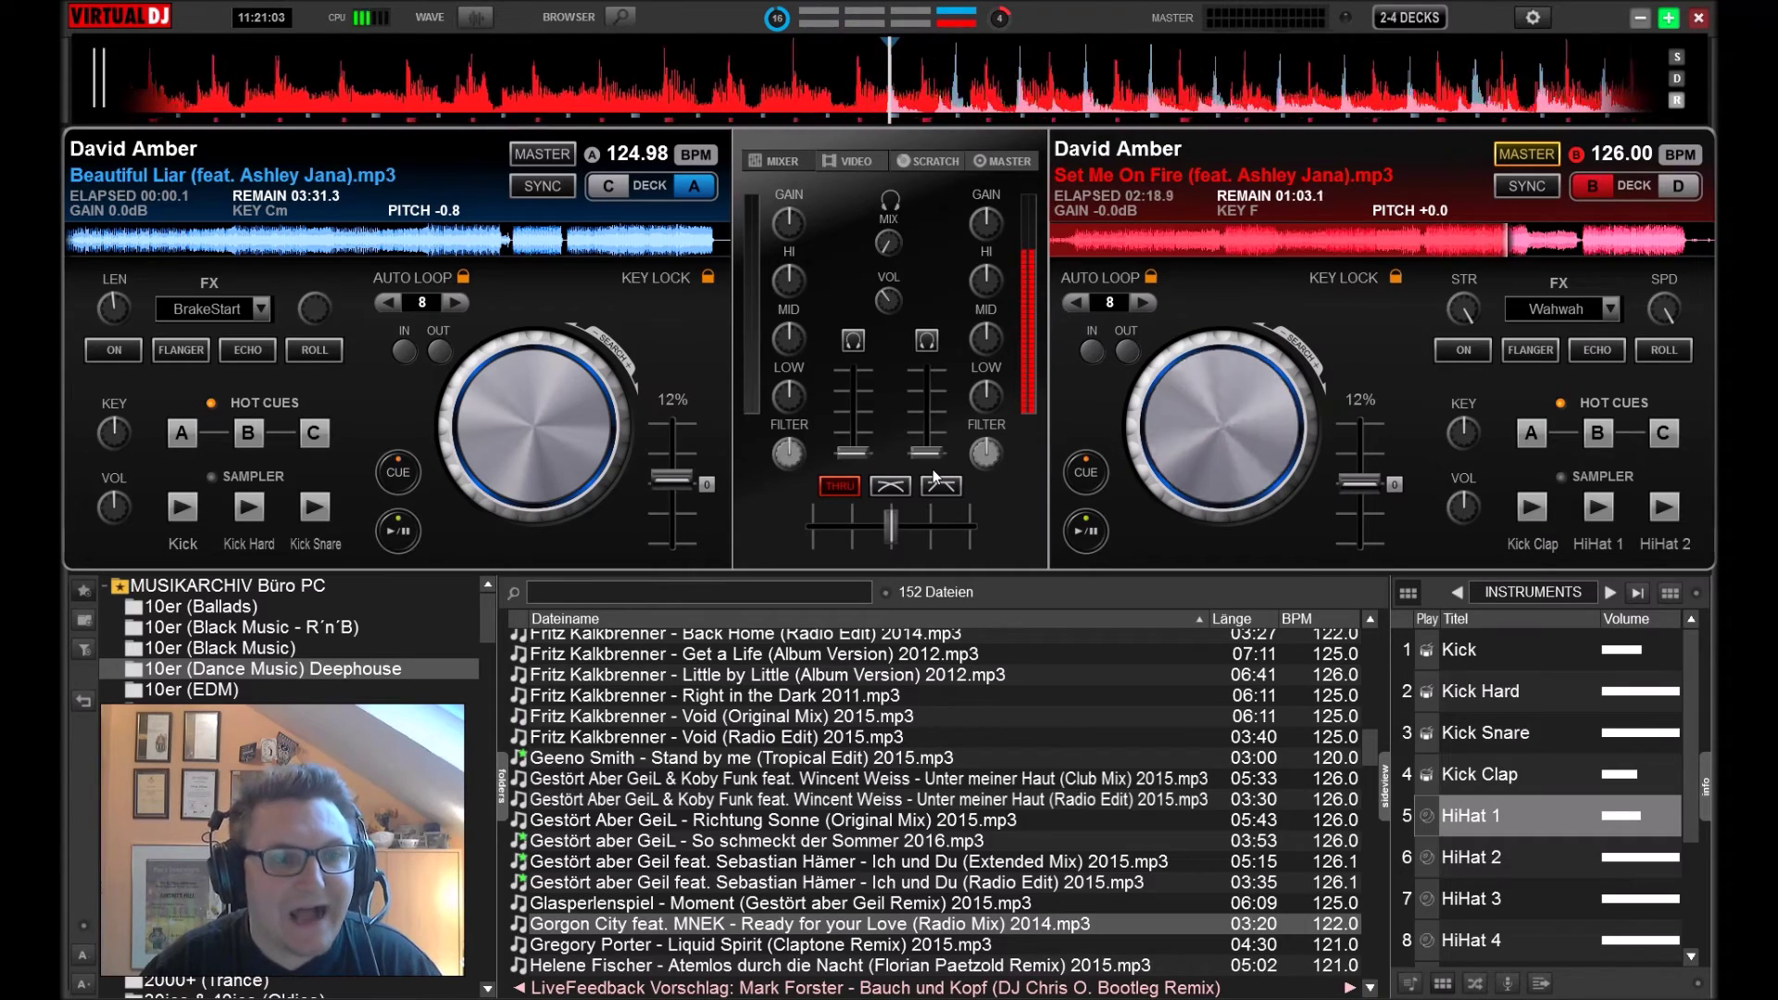
Enlarge the browser to full view and step down the Deephouse track list from DJ Tonka's "She knows you" to Klangkarussel's "Sonnentanz".
{"action": "left_click", "coordinate": [619, 18]}
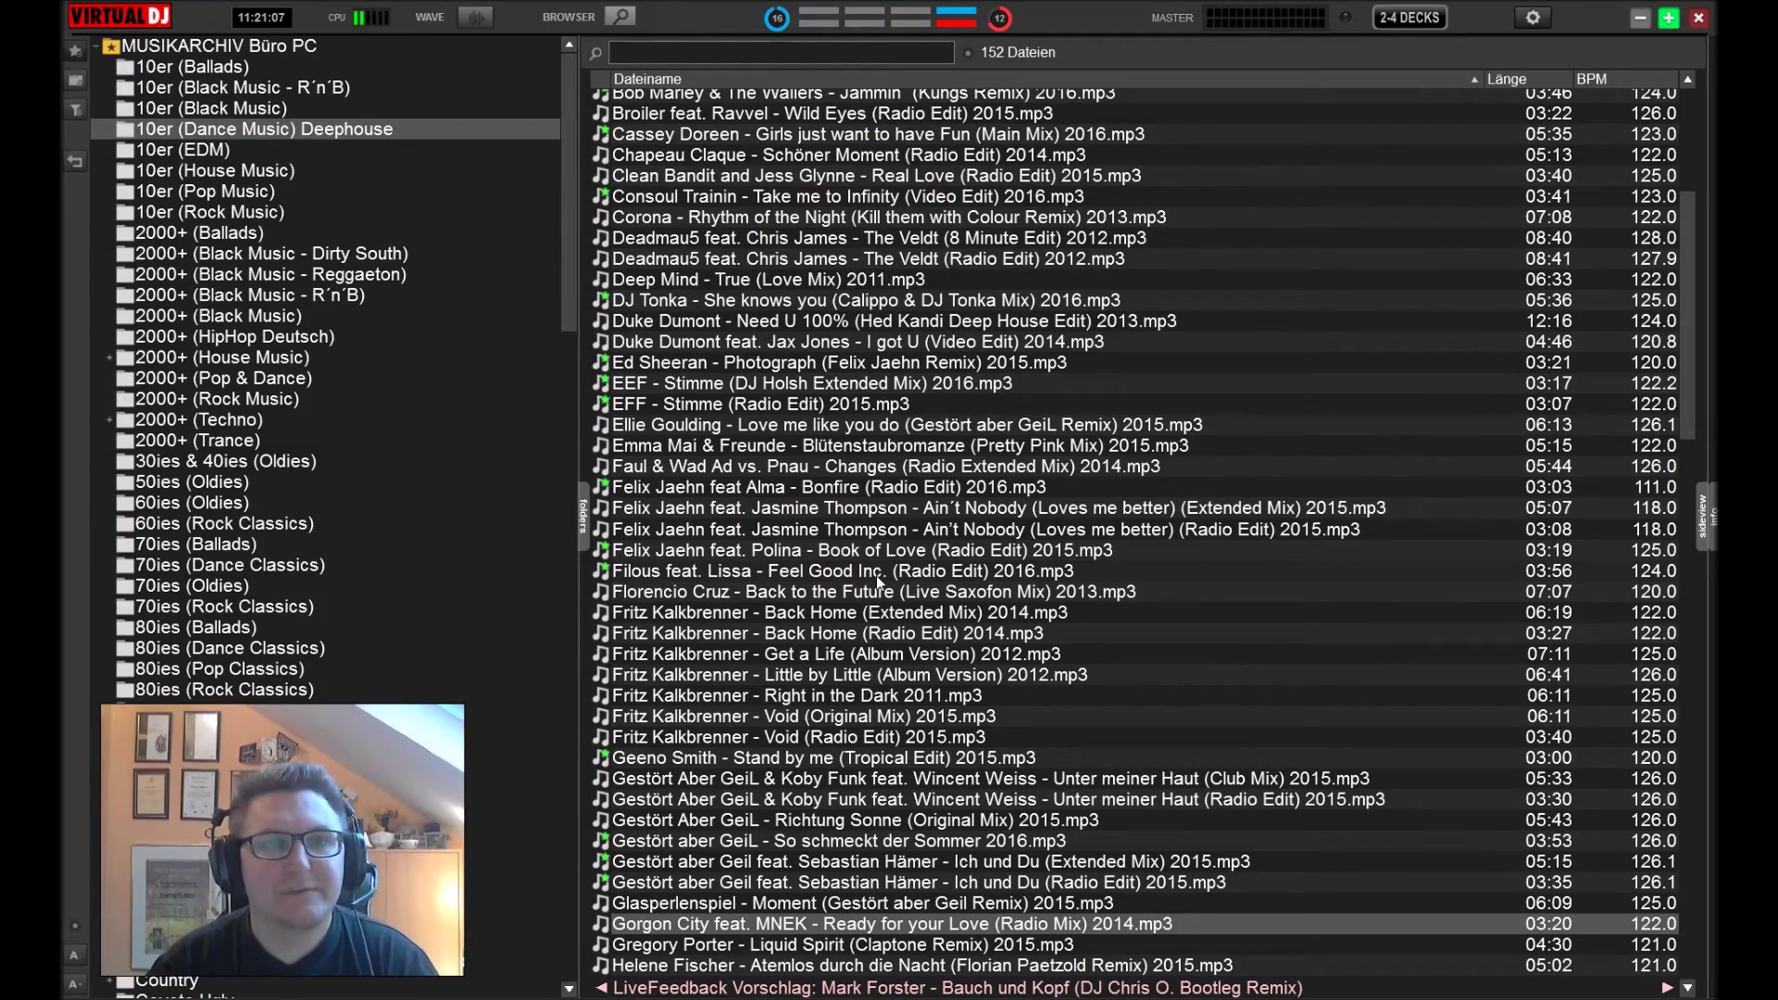
{"action": "left_click", "coordinate": [952, 299]}
{"action": "key", "text": "Down"}
{"action": "key", "text": "Down"}
{"action": "key", "text": "Down"}
{"action": "key", "text": "Down"}
{"action": "key", "text": "Down"}
{"action": "key", "text": "Down"}
{"action": "key", "text": "Down"}
{"action": "key", "text": "Down"}
{"action": "key", "text": "Down"}
{"action": "key", "text": "Down"}
{"action": "key", "text": "Down"}
{"action": "key", "text": "Down"}
{"action": "key", "text": "Down"}
{"action": "key", "text": "Down"}
{"action": "key", "text": "Down"}
{"action": "key", "text": "Down"}
{"action": "key", "text": "Down"}
{"action": "key", "text": "Down"}
{"action": "key", "text": "Down"}
{"action": "key", "text": "Down"}
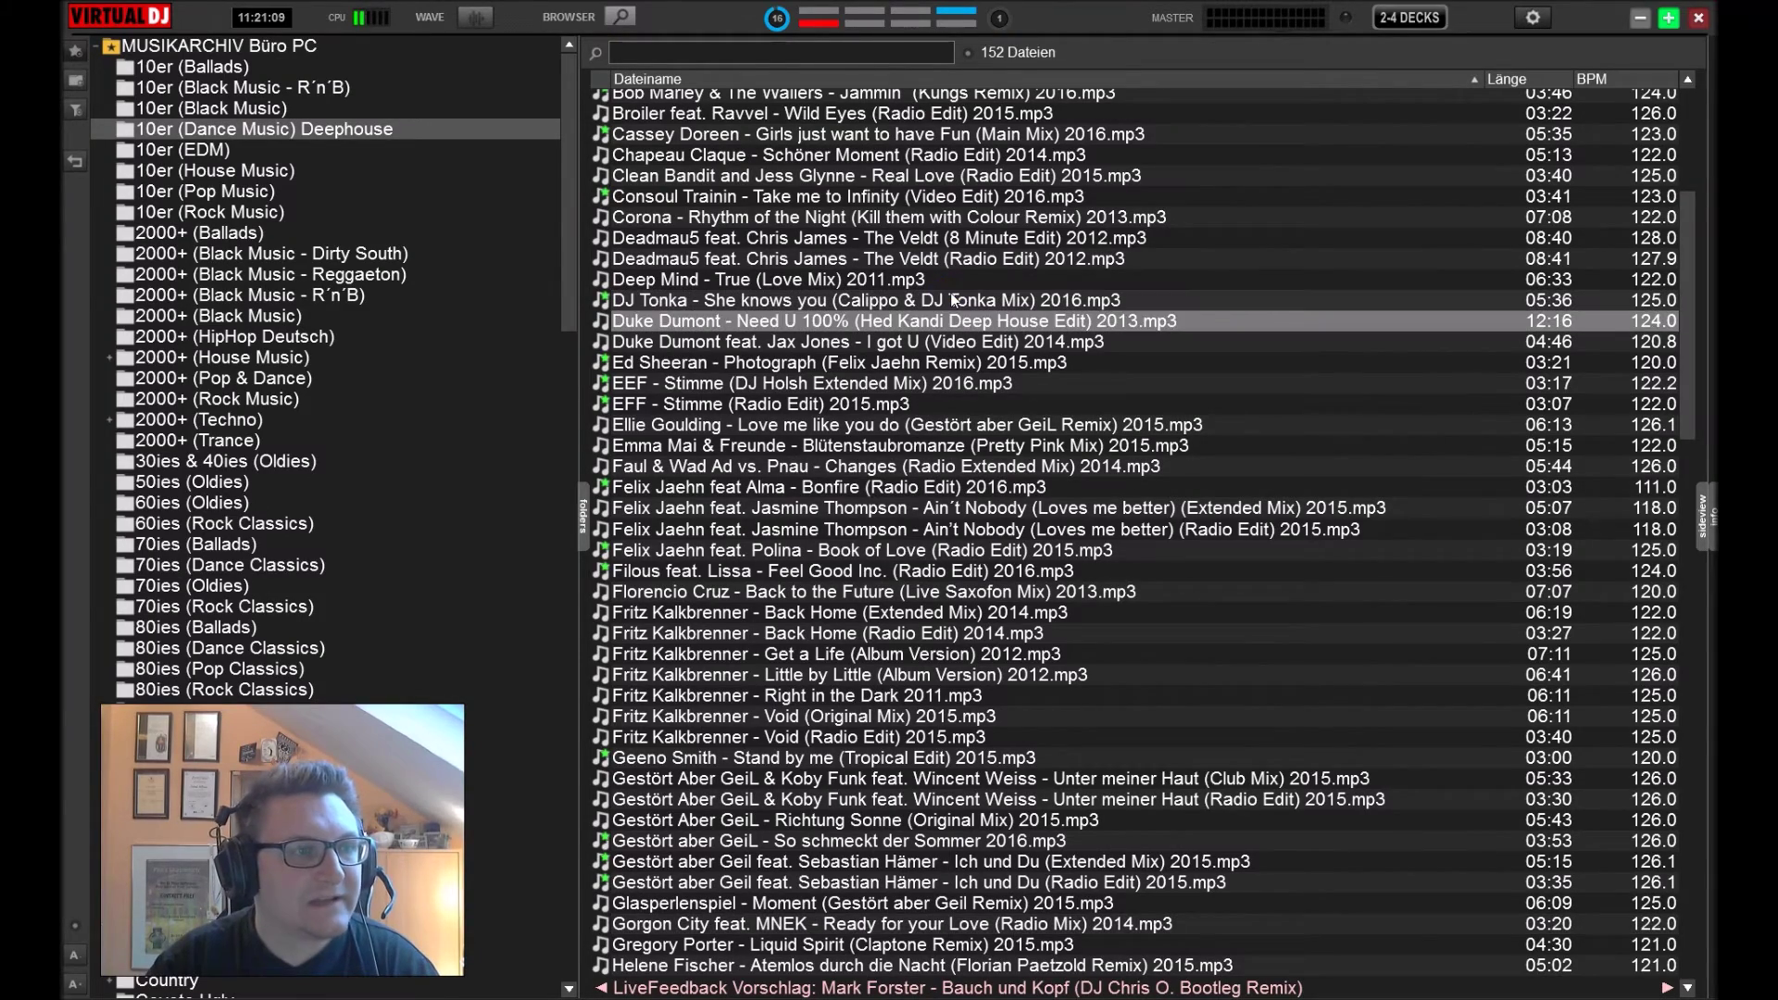
{"action": "key", "text": "Down"}
{"action": "key", "text": "Down"}
{"action": "key", "text": "Down"}
{"action": "key", "text": "Down"}
{"action": "key", "text": "Down"}
{"action": "key", "text": "Down"}
{"action": "key", "text": "Down"}
{"action": "key", "text": "Down"}
{"action": "key", "text": "Down"}
{"action": "key", "text": "Down"}
{"action": "key", "text": "Down"}
{"action": "key", "text": "Down"}
{"action": "key", "text": "Down"}
{"action": "key", "text": "Down"}
{"action": "key", "text": "Down"}
{"action": "key", "text": "Down"}
{"action": "key", "text": "Down"}
{"action": "key", "text": "Down"}
{"action": "key", "text": "Down"}
{"action": "key", "text": "Down"}
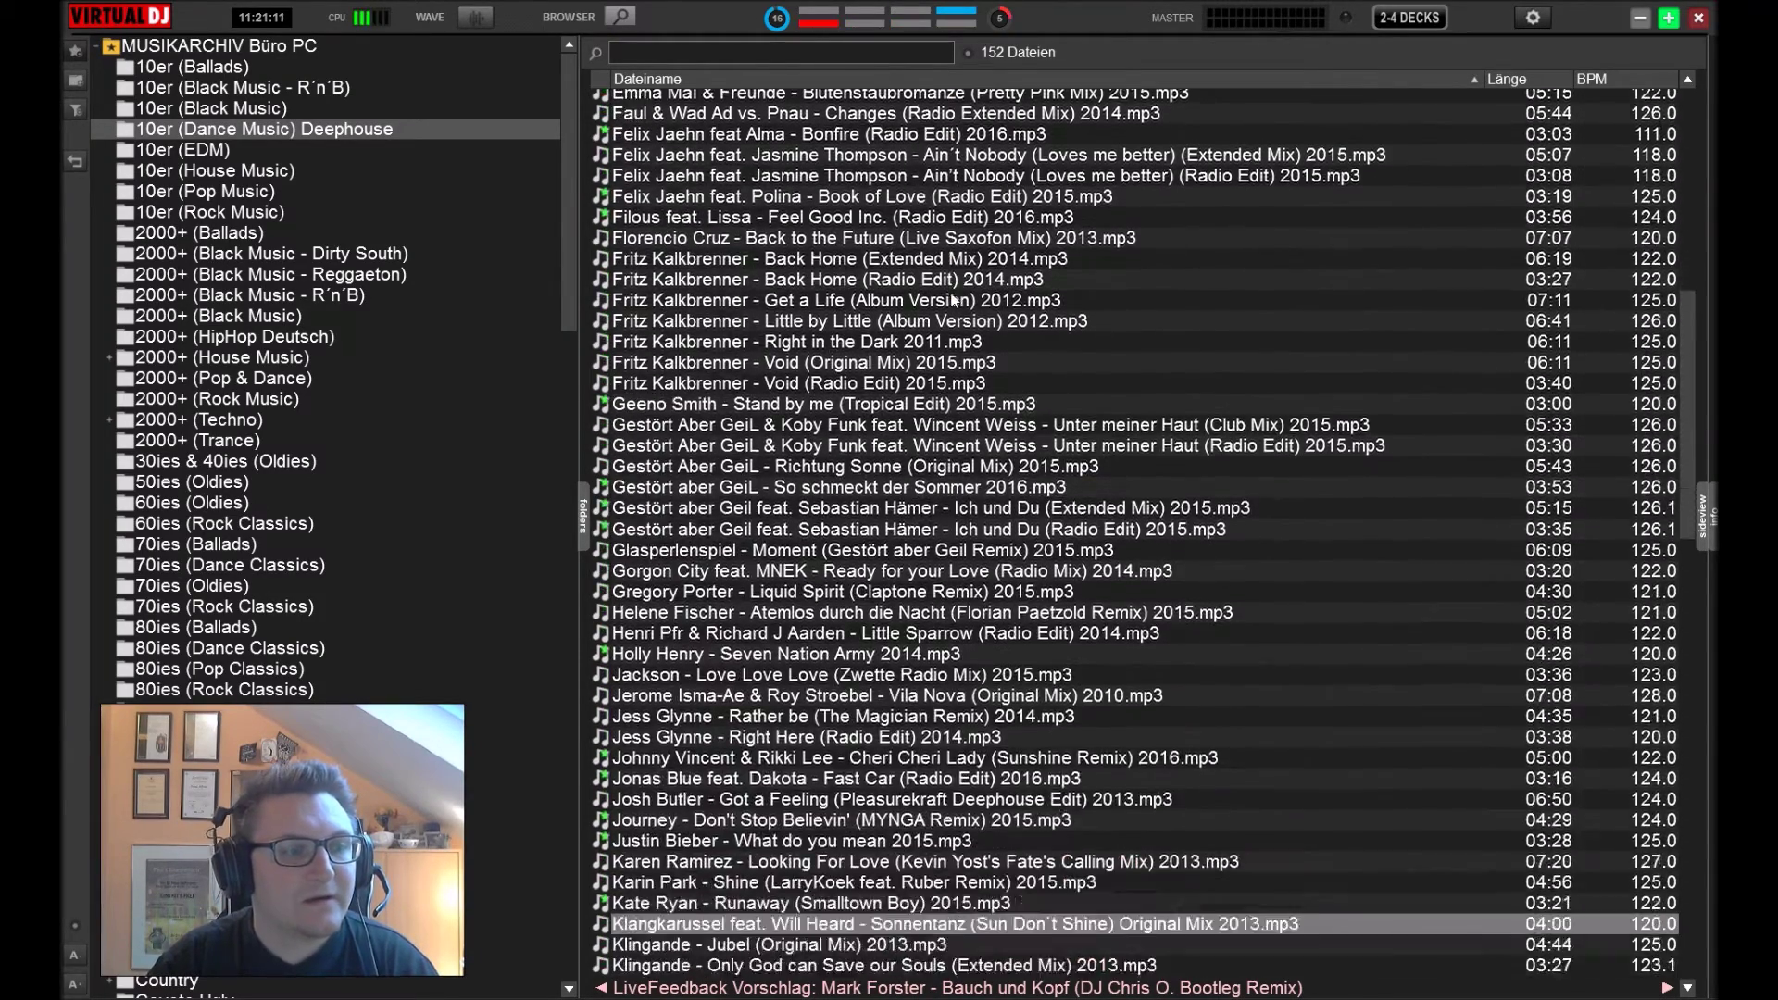
Step back up the track list to Asaf Avidan's "One Day Reckoning Song" and return the browser to its normal size below the decks.
{"action": "key", "text": "Up"}
{"action": "key", "text": "Up"}
{"action": "key", "text": "Up"}
{"action": "key", "text": "Up"}
{"action": "key", "text": "Up"}
{"action": "key", "text": "Up"}
{"action": "key", "text": "Up"}
{"action": "key", "text": "Up"}
{"action": "key", "text": "Up"}
{"action": "key", "text": "Up"}
{"action": "key", "text": "Up"}
{"action": "key", "text": "Up"}
{"action": "key", "text": "Up"}
{"action": "key", "text": "Up"}
{"action": "key", "text": "Up"}
{"action": "key", "text": "Up"}
{"action": "key", "text": "Up"}
{"action": "key", "text": "Up"}
{"action": "key", "text": "Up"}
{"action": "key", "text": "Up"}
{"action": "key", "text": "Up"}
{"action": "key", "text": "Up"}
{"action": "key", "text": "Up"}
{"action": "key", "text": "Up"}
{"action": "key", "text": "Up"}
{"action": "key", "text": "Up"}
{"action": "key", "text": "Up"}
{"action": "key", "text": "Up"}
{"action": "key", "text": "Up"}
{"action": "key", "text": "Up"}
{"action": "key", "text": "Up"}
{"action": "key", "text": "Up"}
{"action": "key", "text": "Up"}
{"action": "key", "text": "Up"}
{"action": "key", "text": "Up"}
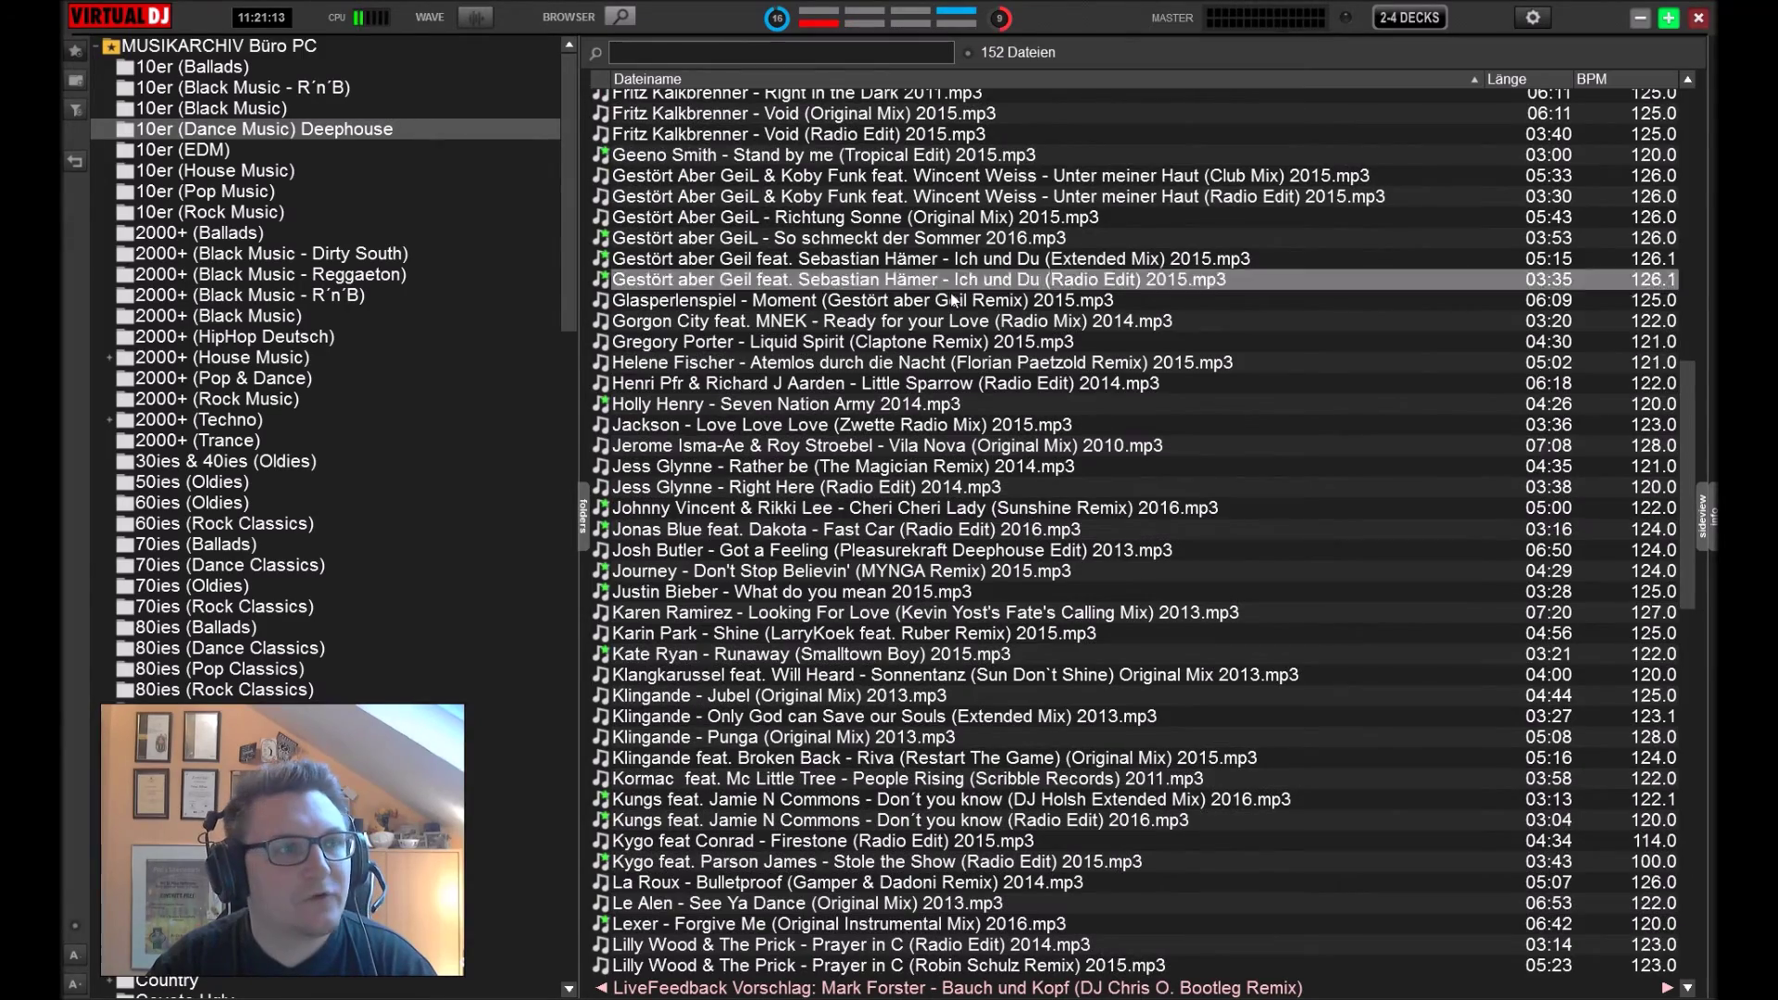
{"action": "key", "text": "Up"}
{"action": "key", "text": "Up"}
{"action": "key", "text": "Up"}
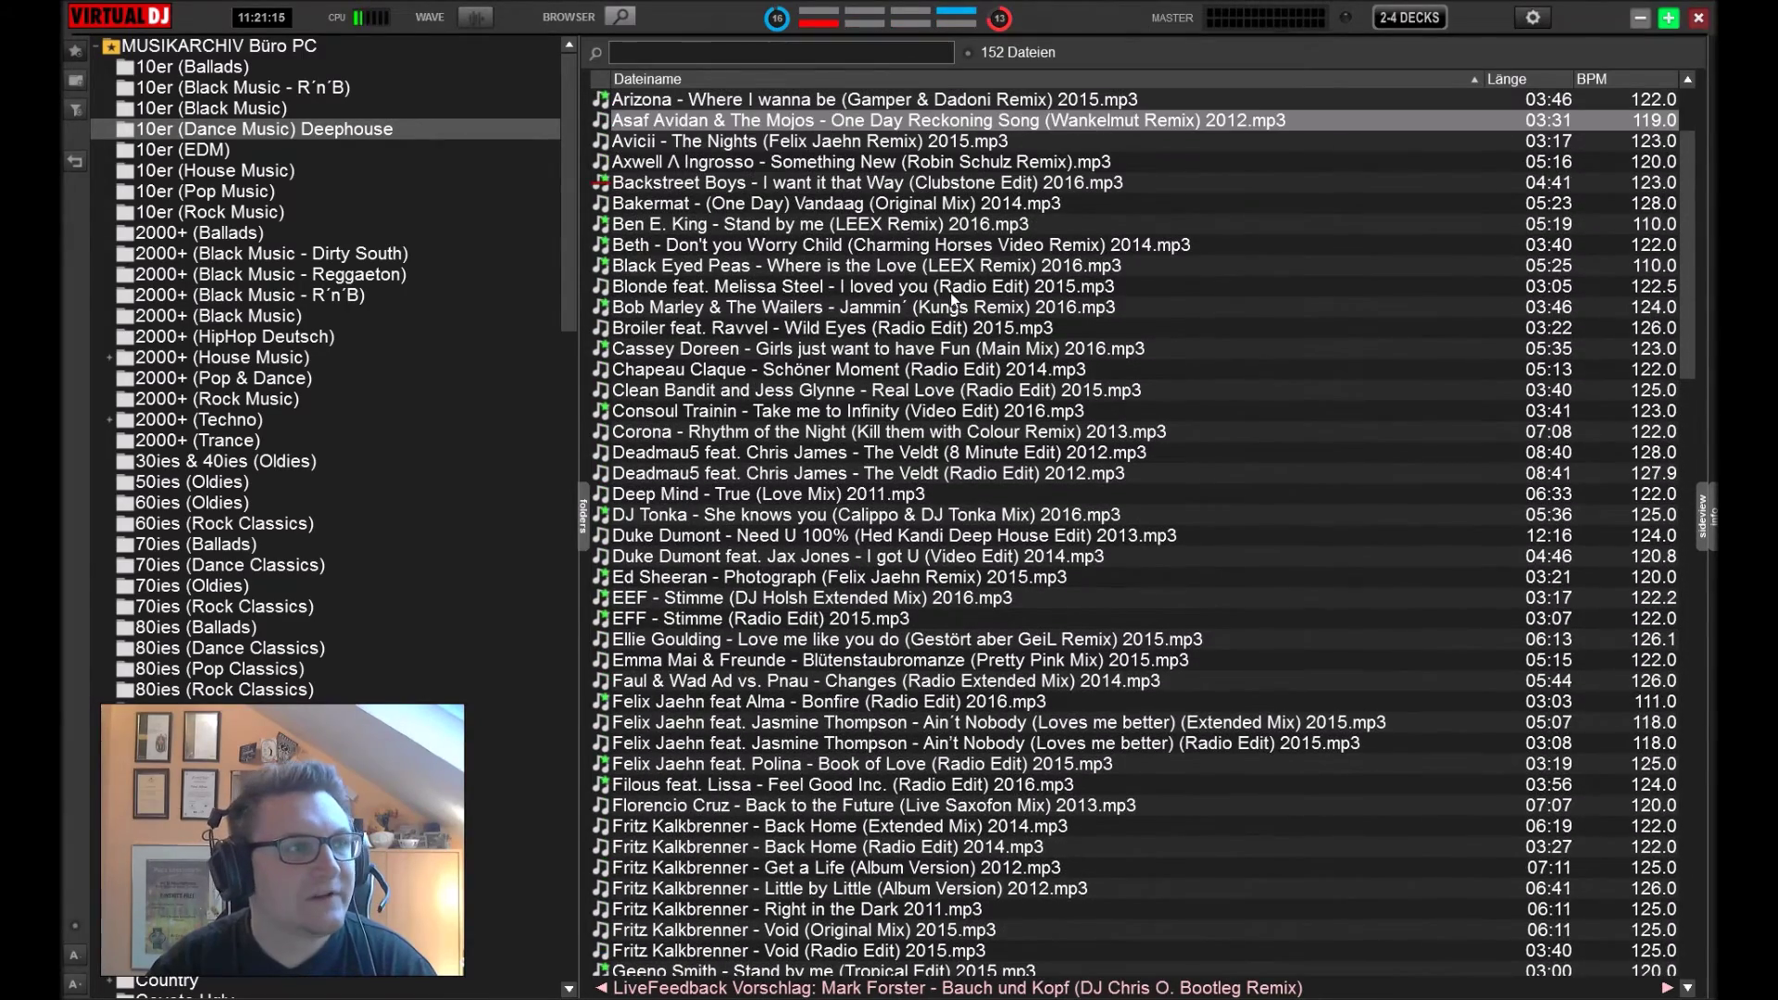
{"action": "left_click", "coordinate": [612, 19]}
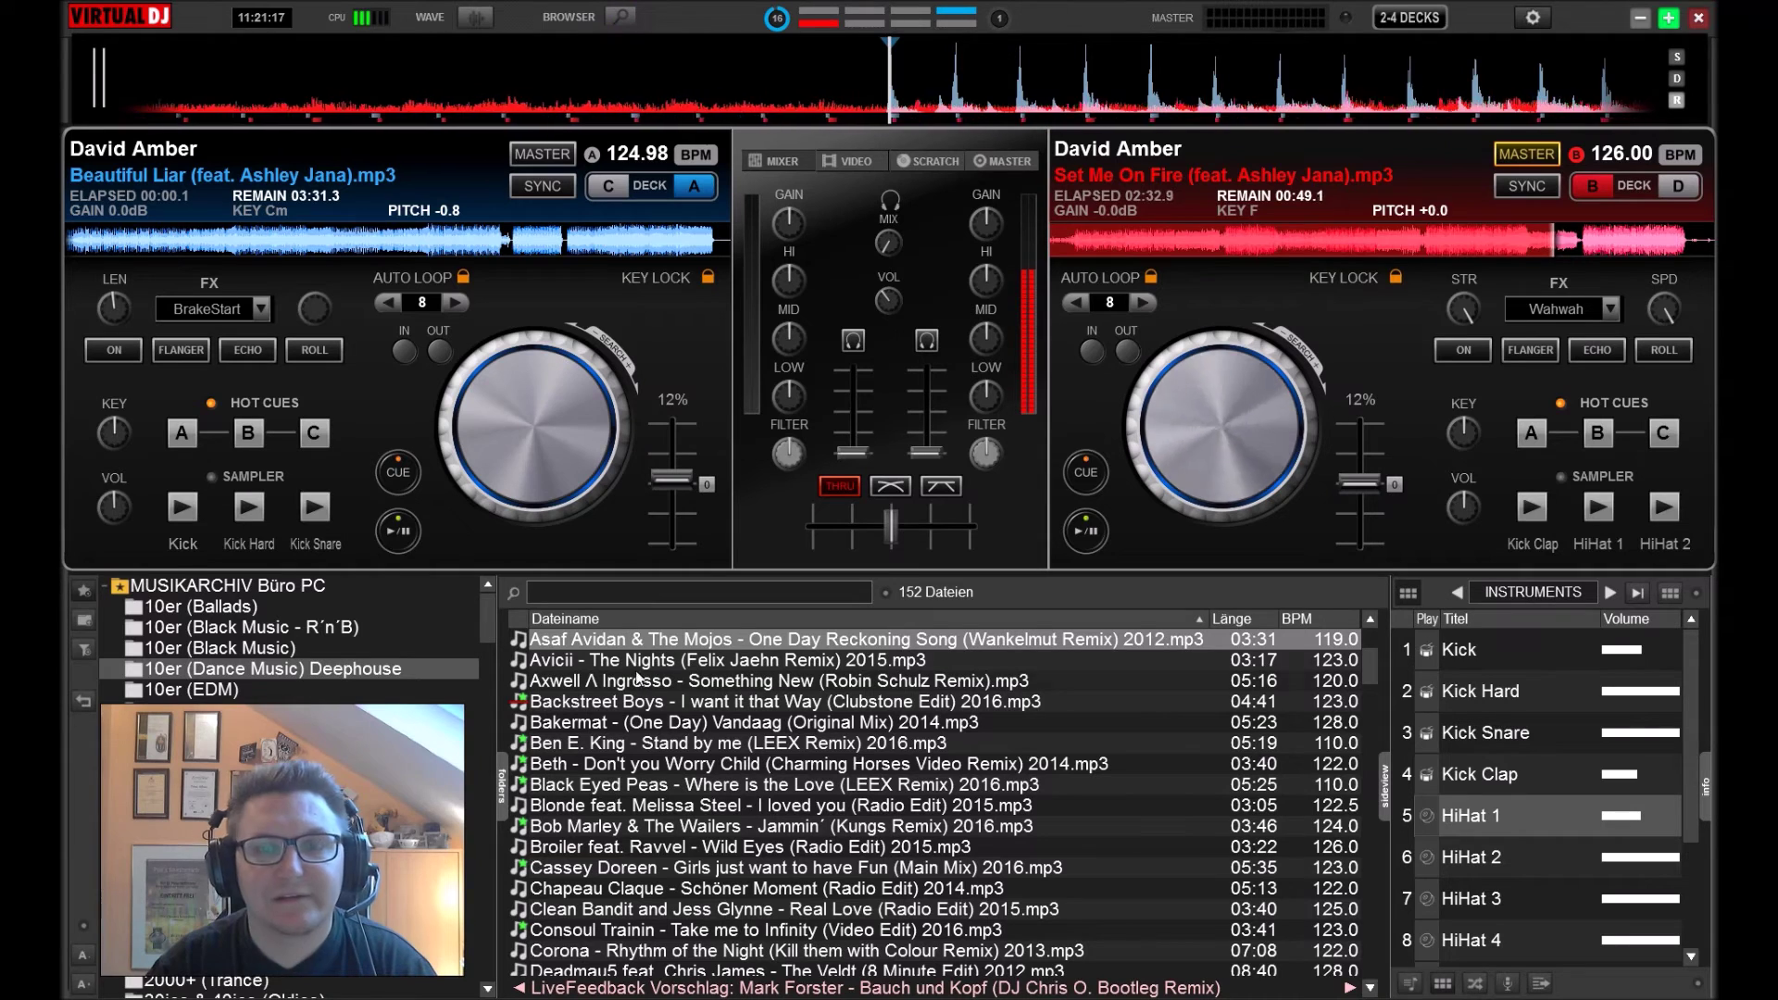